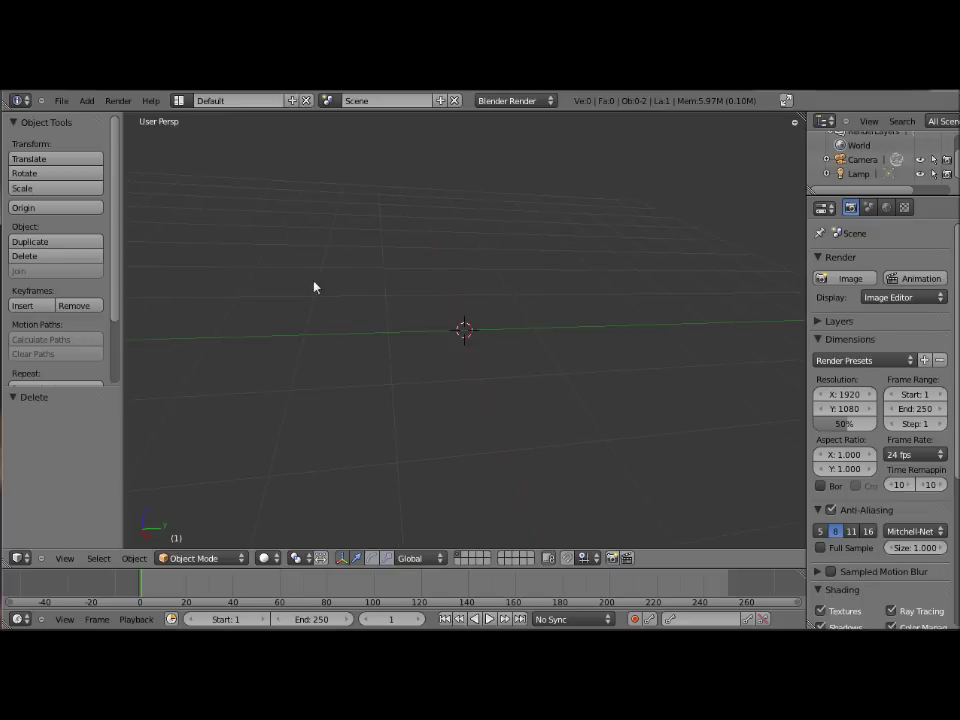
Add a cylinder mesh at the 3D cursor and set its vertices to 5.
click(87, 101)
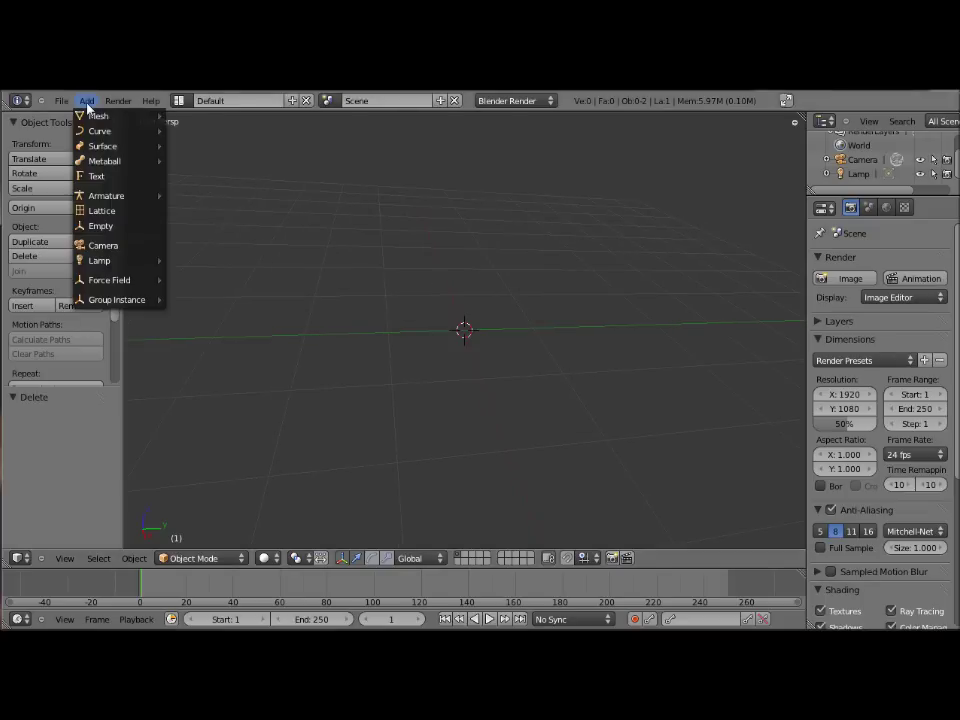
mouse_move(112, 120)
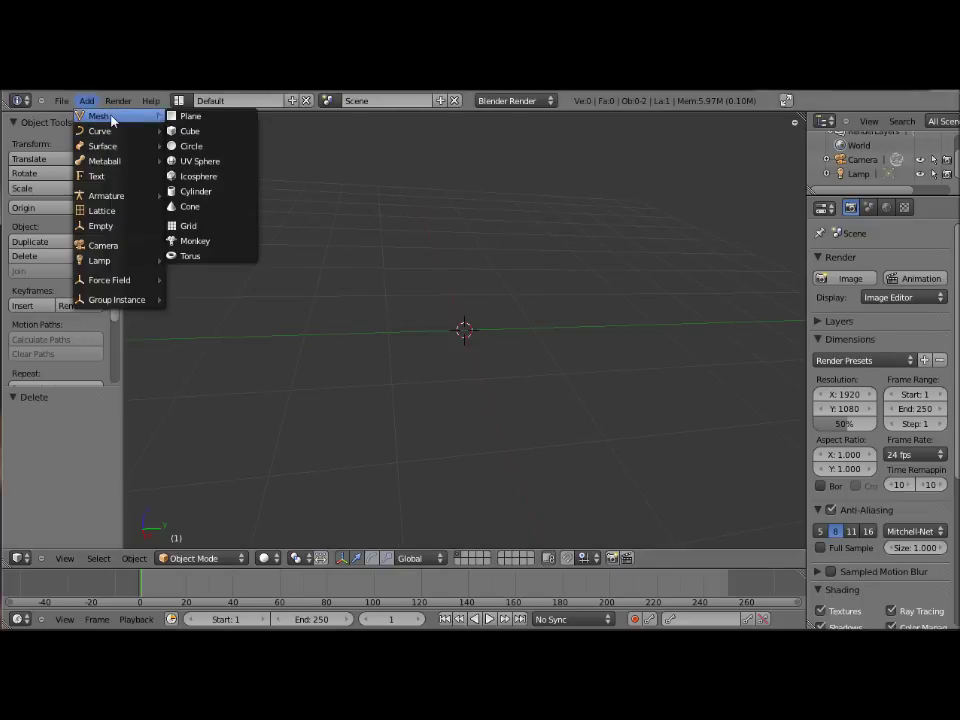
click(204, 193)
scroll(323, 338, down, 1)
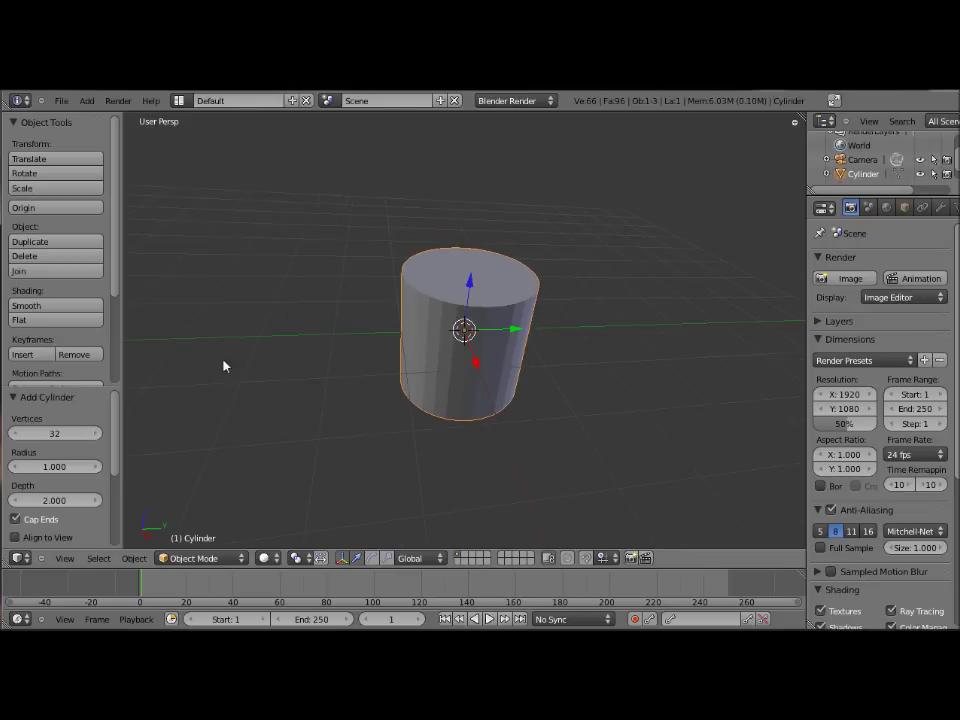
click(24, 437)
text(5)
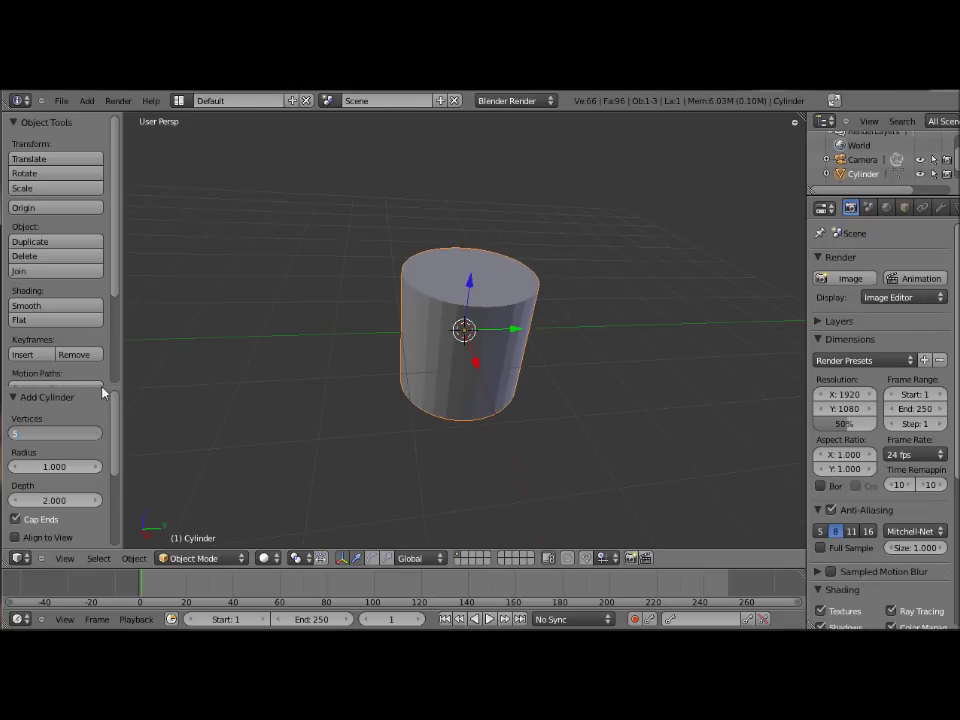
key(Return)
Turn off Cap Ends for the five-sided cylinder so both of its ends are open.
middle_drag(341, 344, 360, 405)
scroll(52, 438, down, 2)
scroll(43, 440, down, 1)
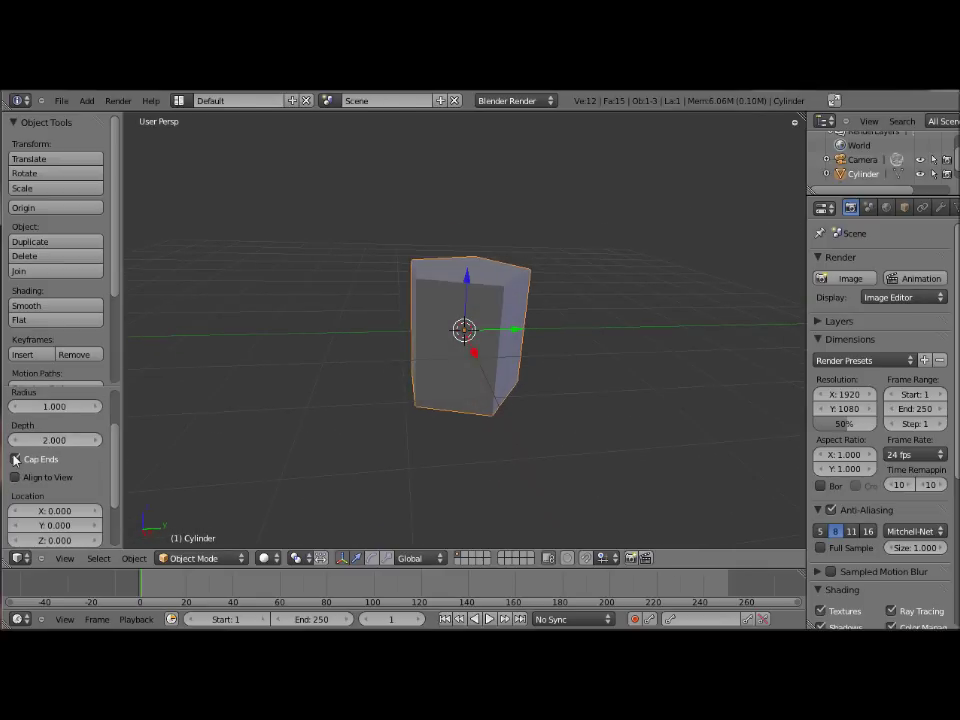
click(15, 459)
middle_drag(470, 398, 462, 358)
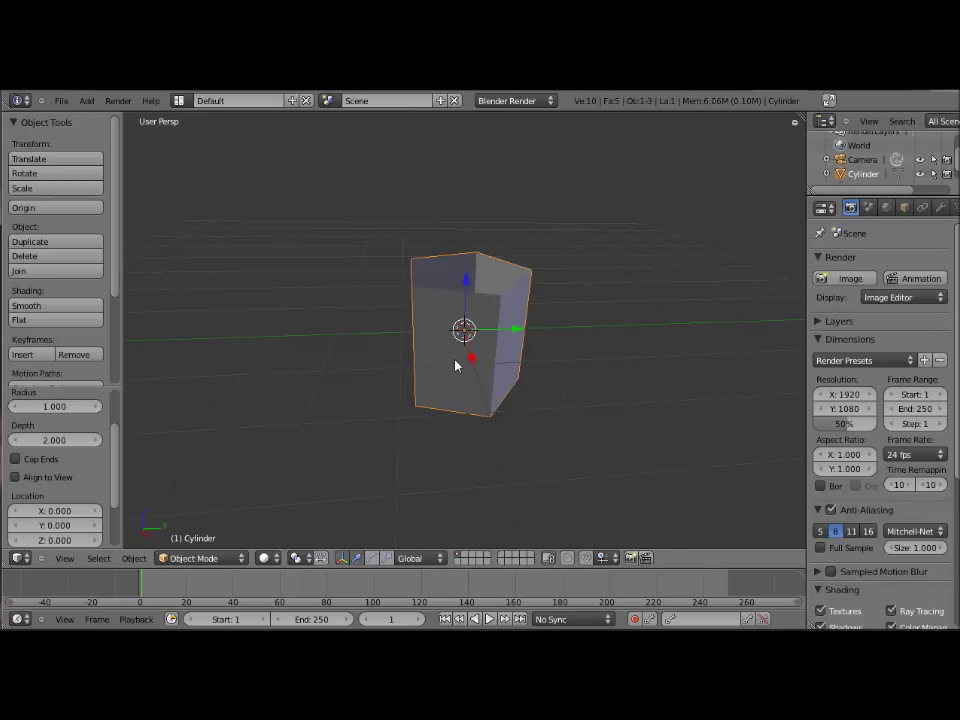
Rotate the open cylinder 90 degrees about the Y axis.
text(r90)
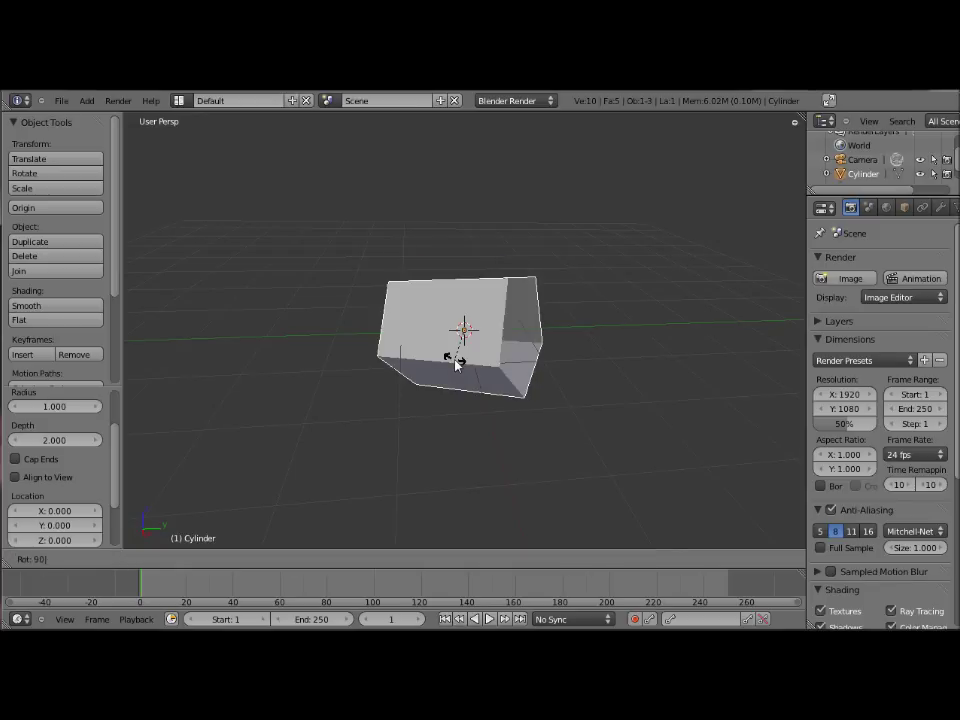
text(y)
key(Return)
middle_drag(456, 364, 427, 383)
middle_drag(563, 277, 463, 394)
scroll(480, 366, up, 3)
middle_drag(403, 422, 601, 349)
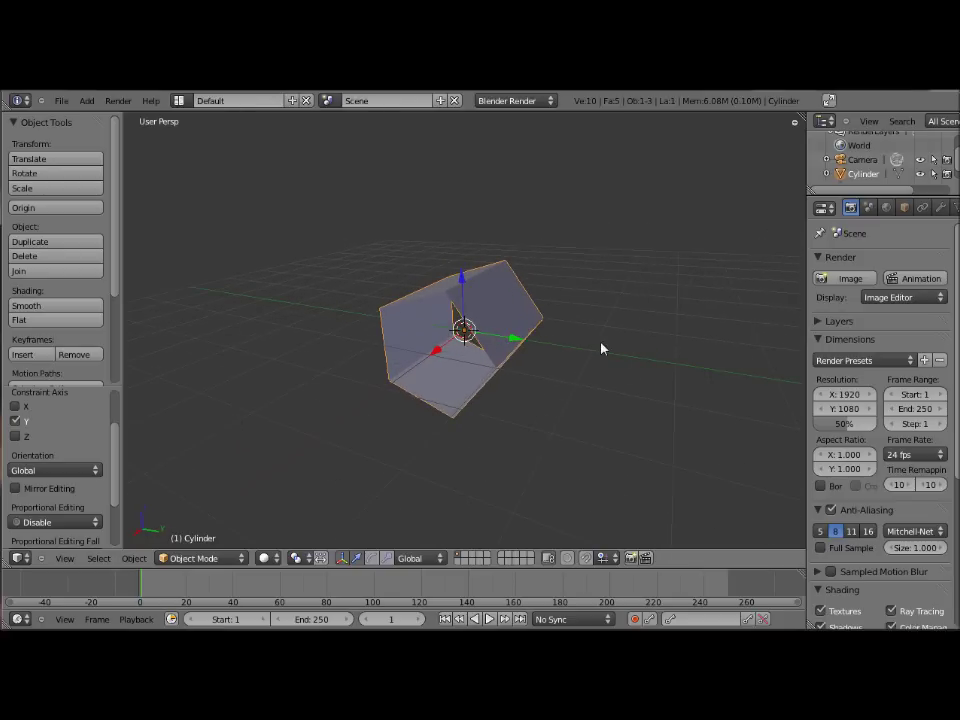
Add an Array modifier to the cylinder.
click(944, 208)
click(878, 279)
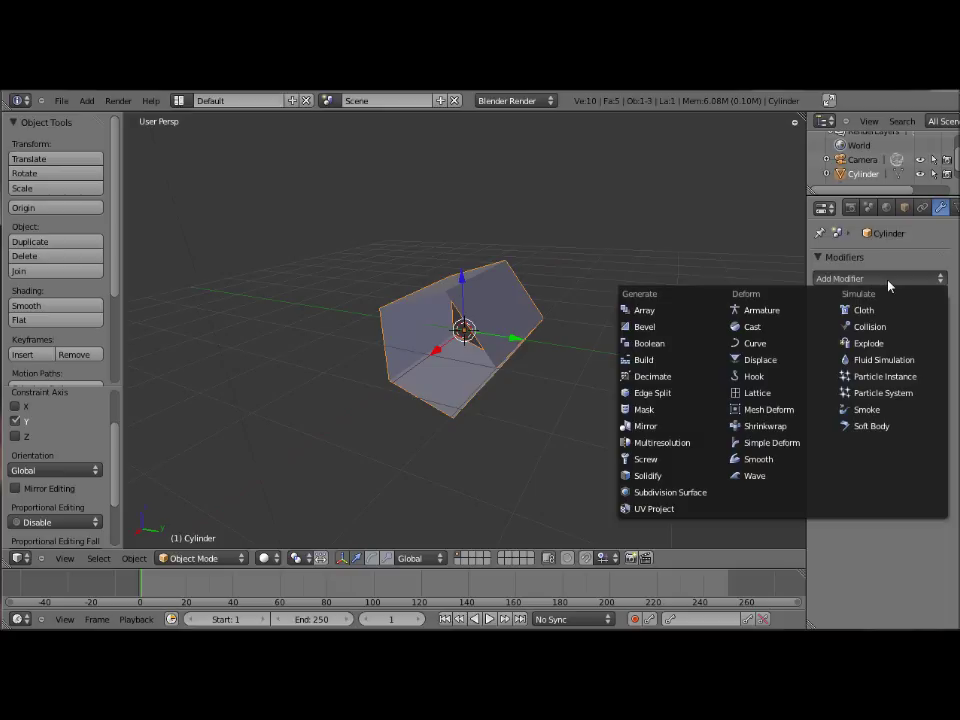
click(672, 313)
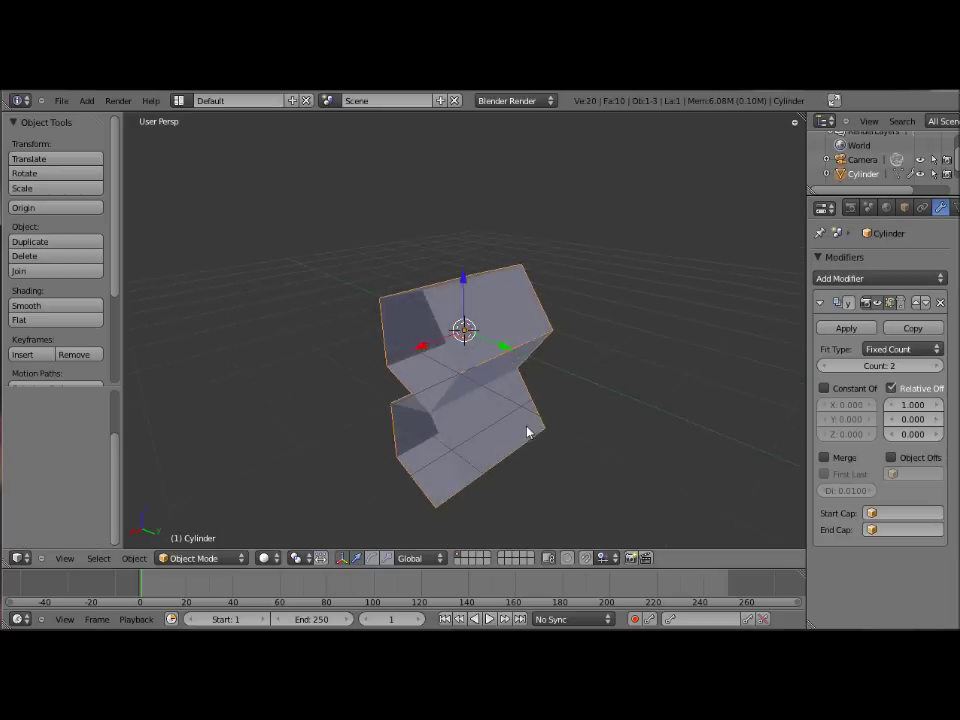
middle_drag(356, 403, 416, 373)
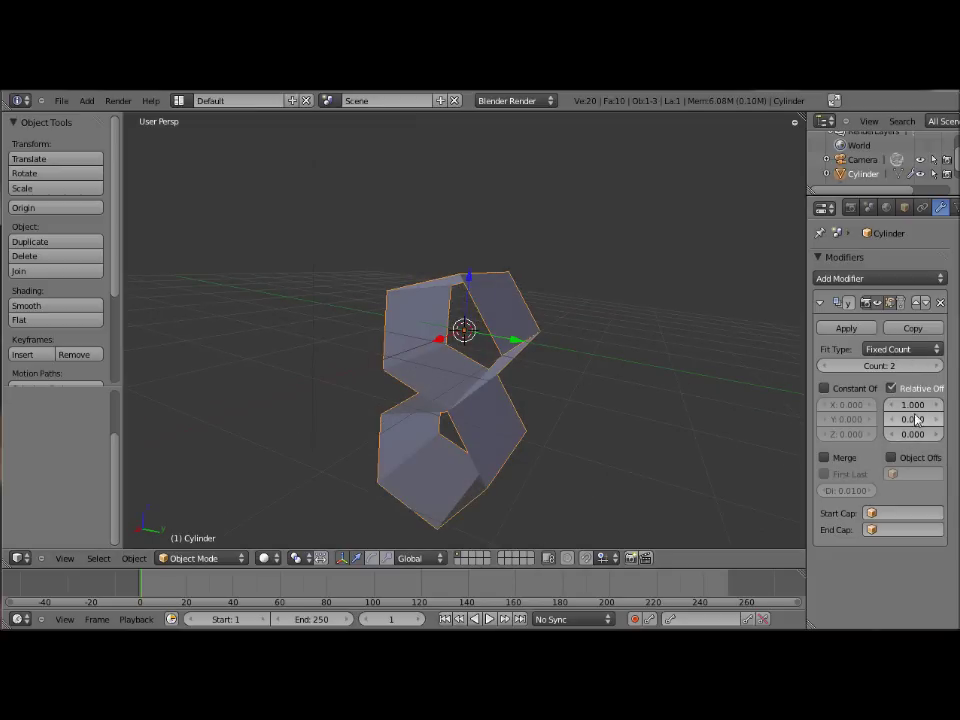
Set the Array modifier's fit type to Fit Curve.
click(905, 350)
click(888, 350)
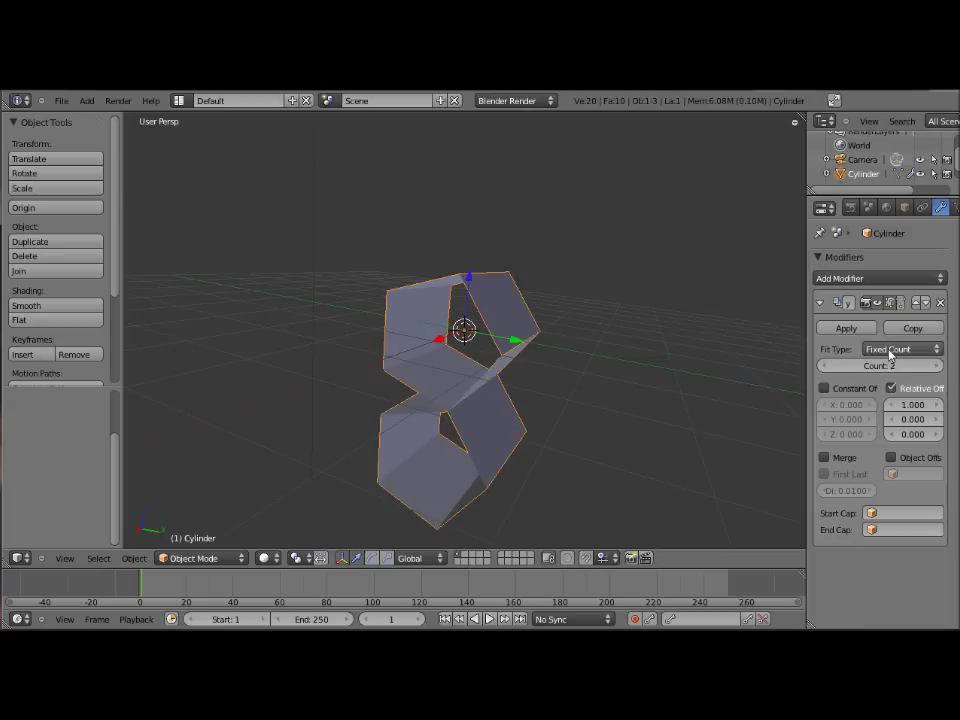
click(890, 350)
click(894, 304)
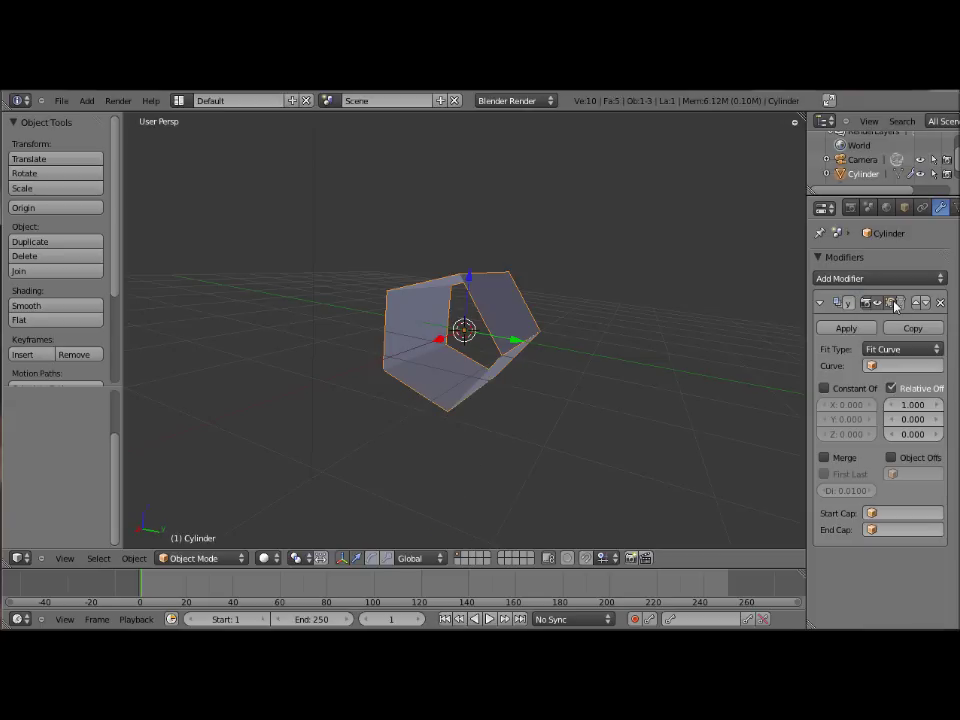
middle_drag(711, 332, 489, 407)
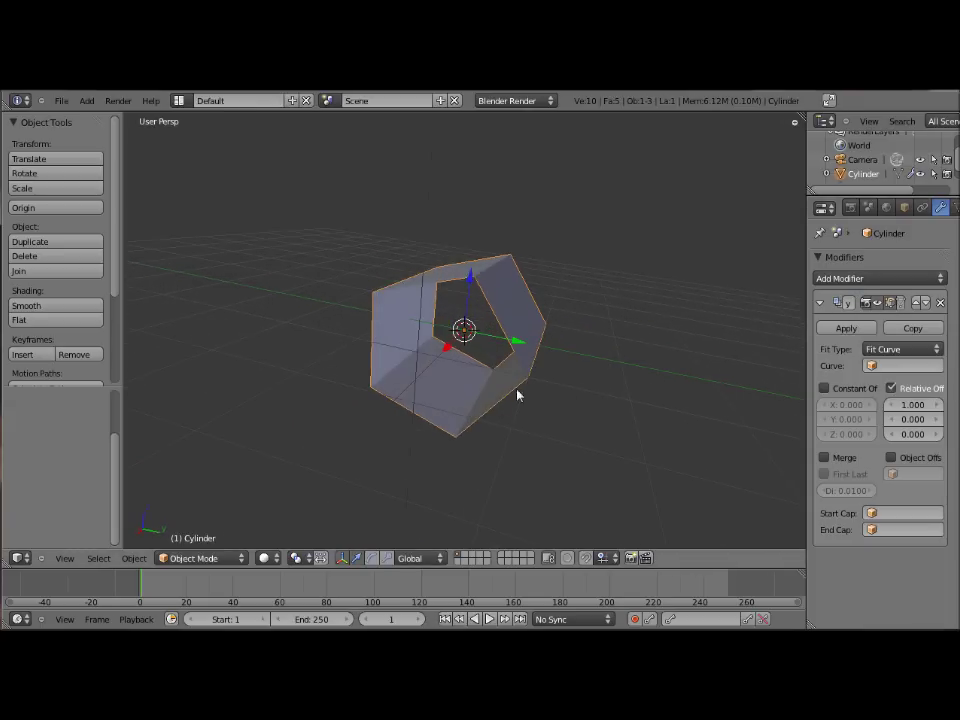
Deselect the cylinder and add a Path curve at the 3D cursor, running through the cylinder.
key(a)
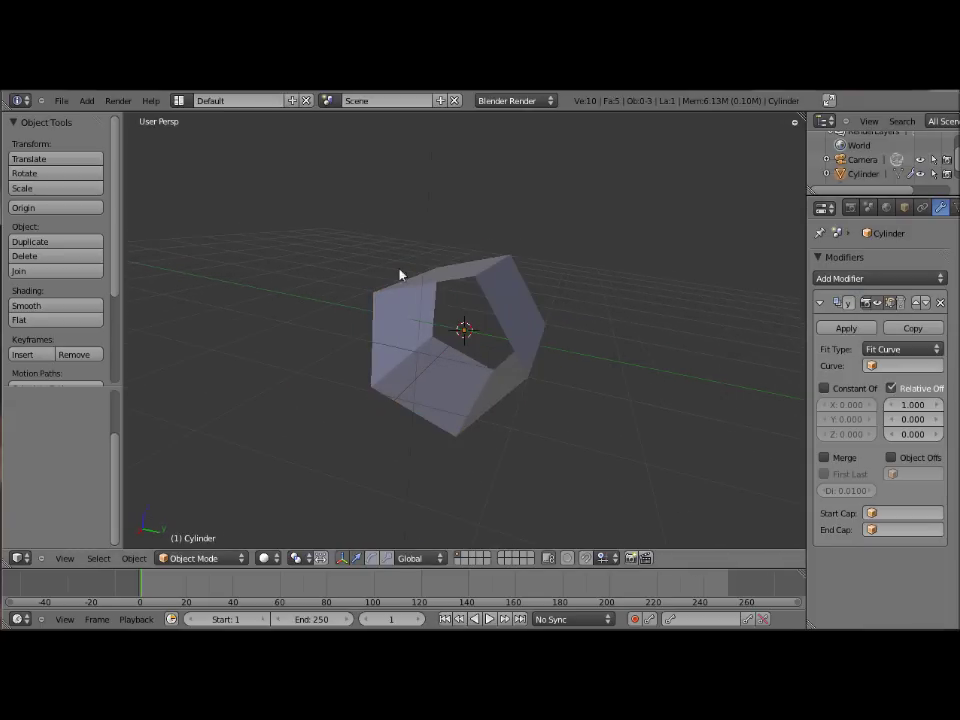
click(87, 100)
mouse_move(99, 132)
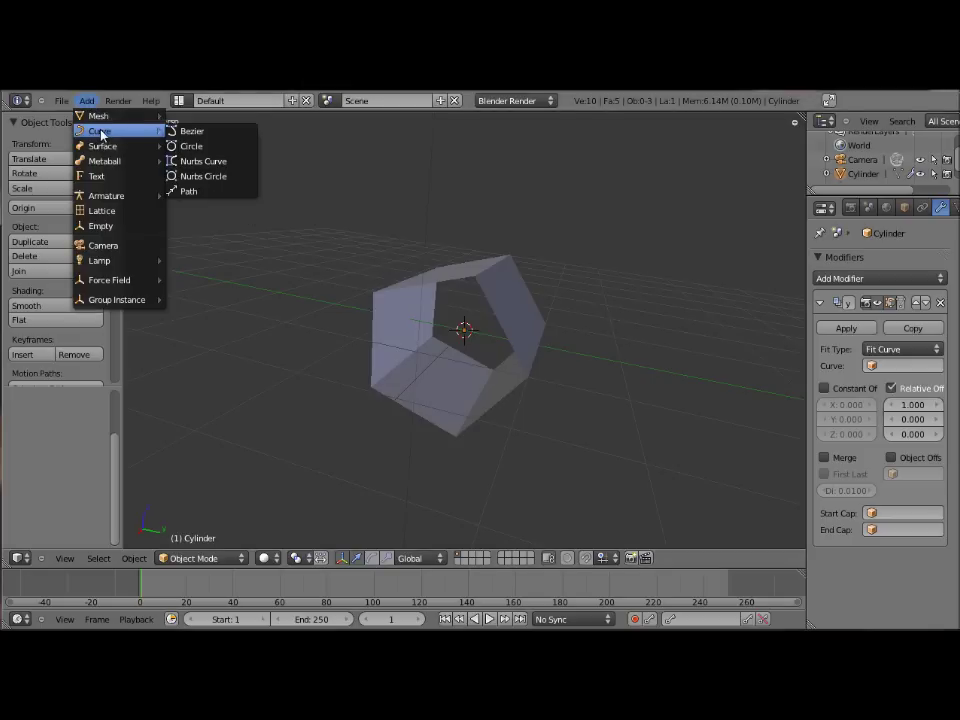
click(209, 191)
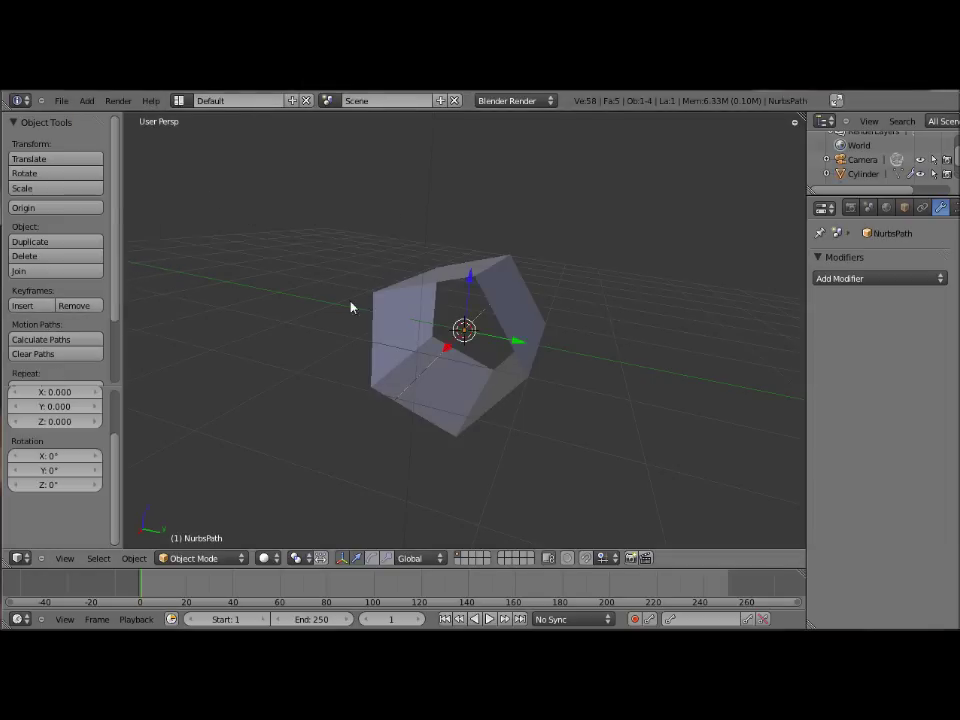
middle_drag(628, 367, 596, 371)
scroll(594, 354, up, 1)
scroll(594, 354, down, 1)
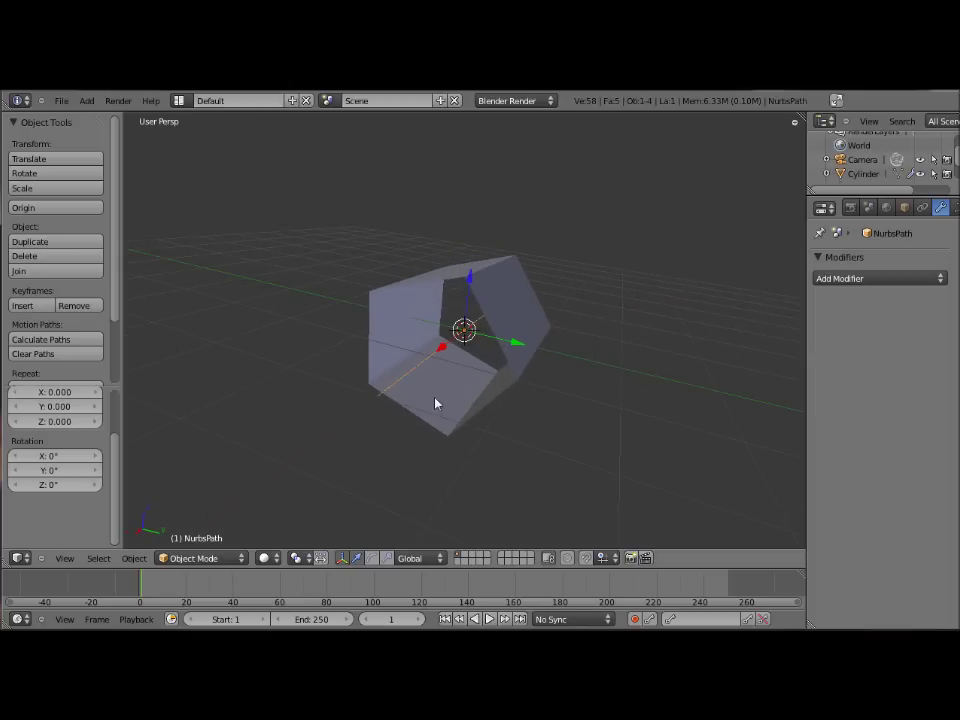
scroll(424, 388, up, 1)
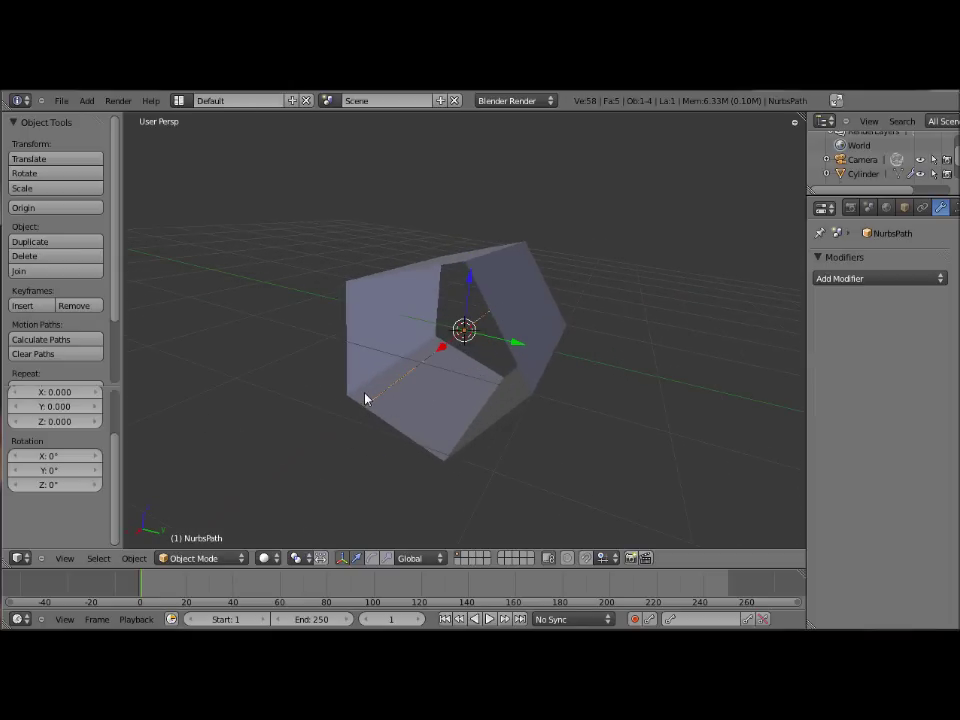
scroll(357, 400, down, 2)
scroll(373, 377, up, 1)
Select the cylinder again and assign NurbsPath as the curve its Array modifier fits to.
click(863, 174)
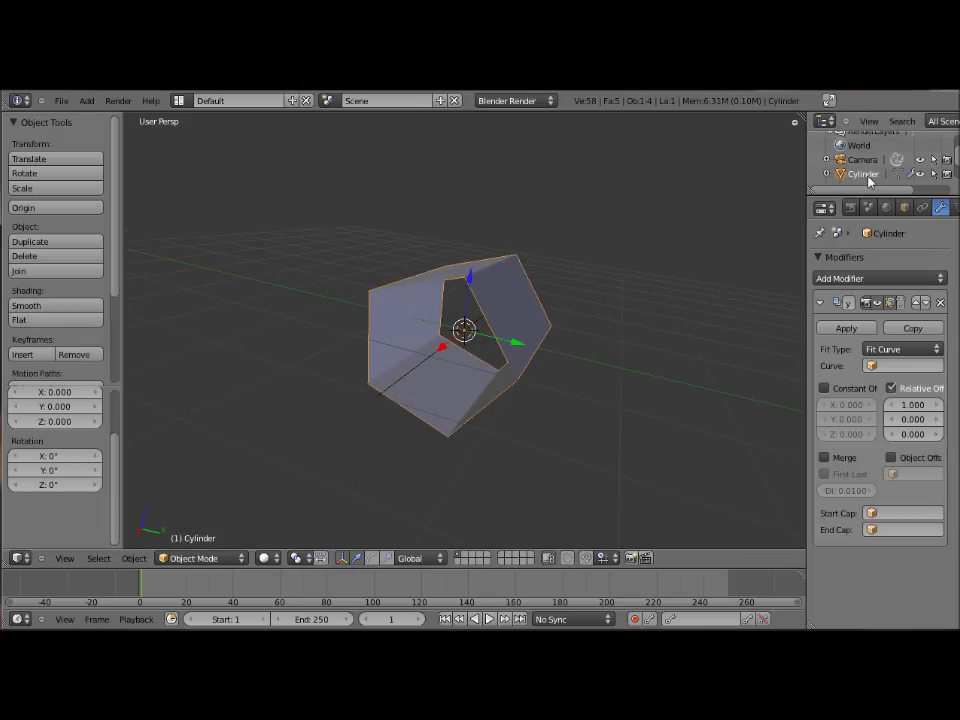
click(897, 367)
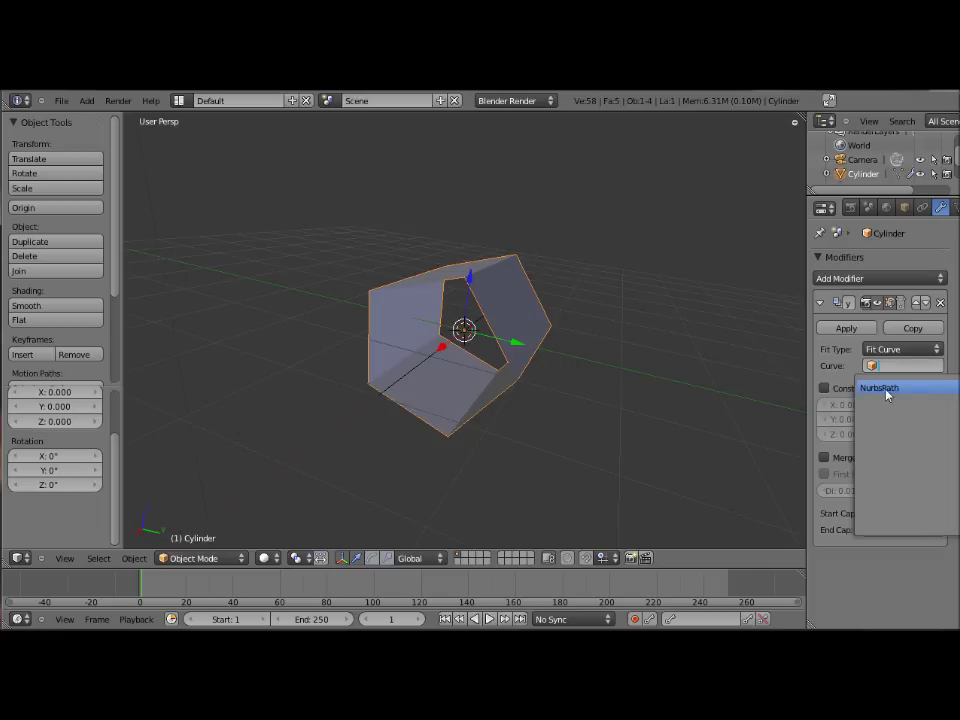
click(887, 394)
middle_drag(630, 388, 675, 399)
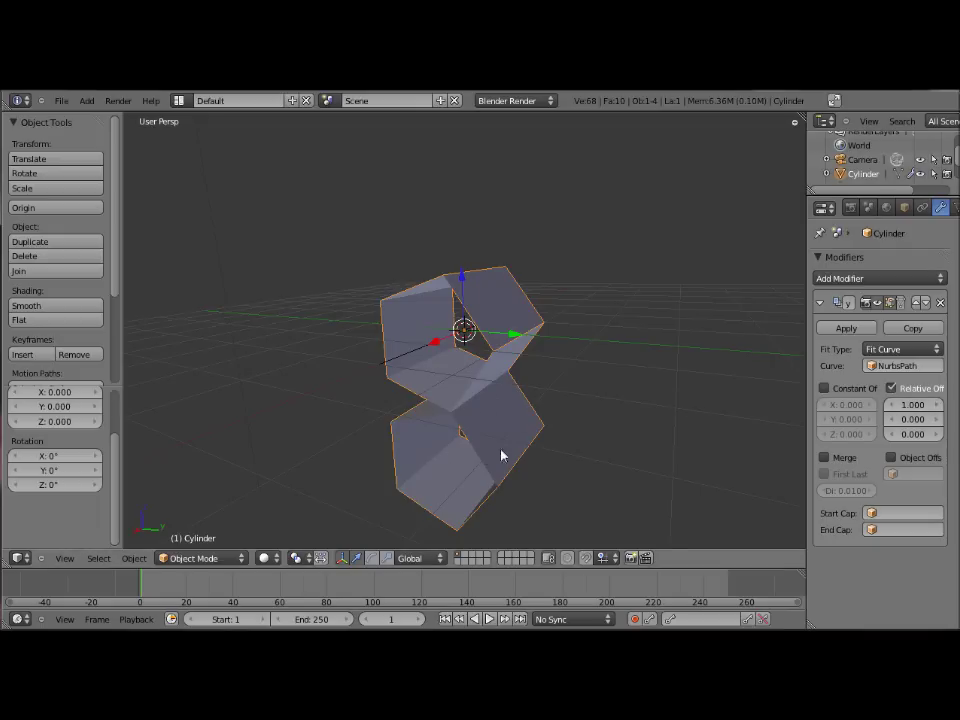
Set the Array modifier's relative offset to 0 in X and 1 in Z, and enable Merge.
text(0)
key(Return)
click(912, 437)
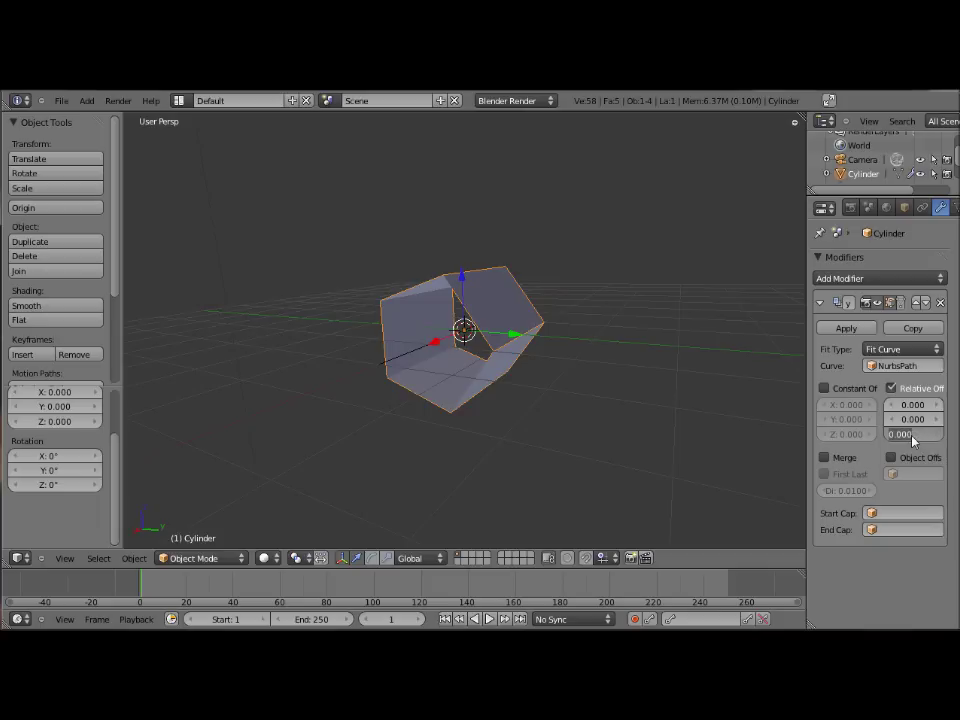
text(1)
key(Return)
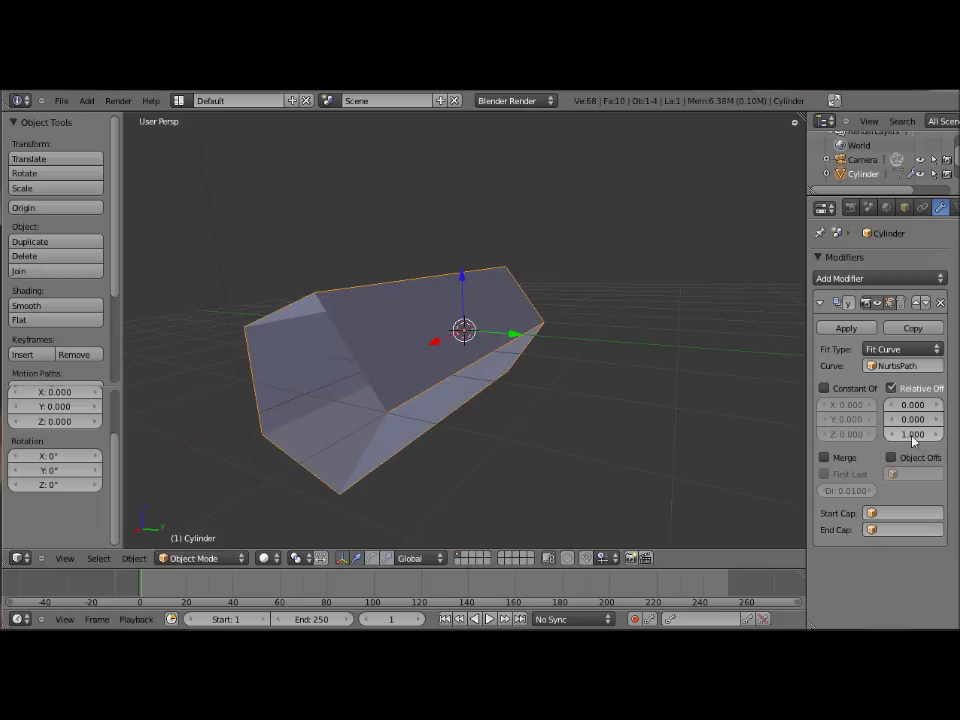
middle_drag(580, 360, 570, 388)
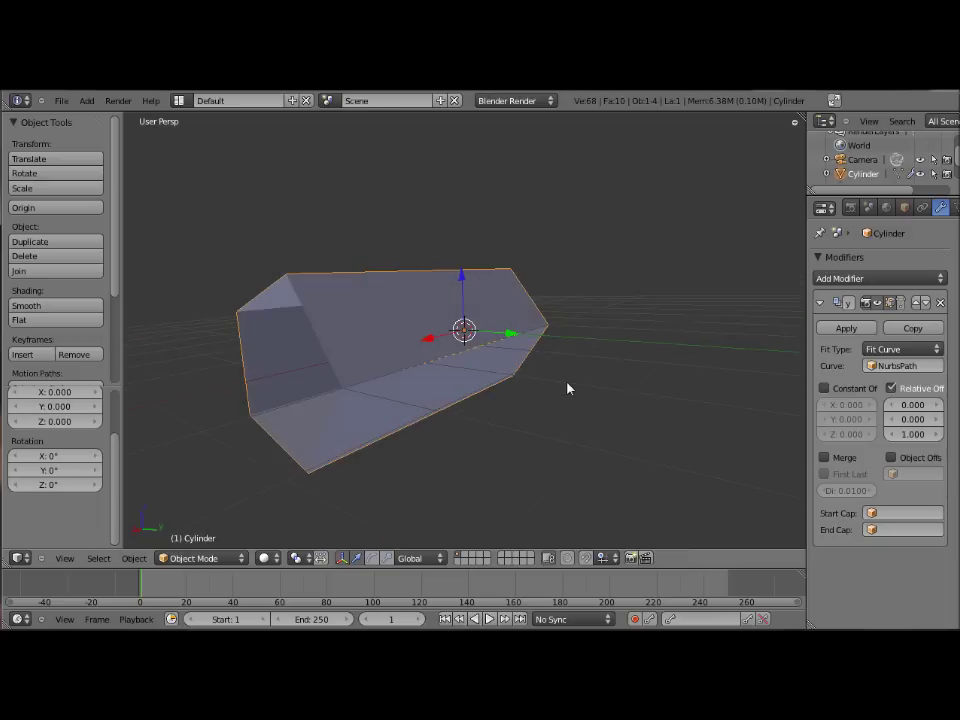
middle_drag(638, 384, 503, 405)
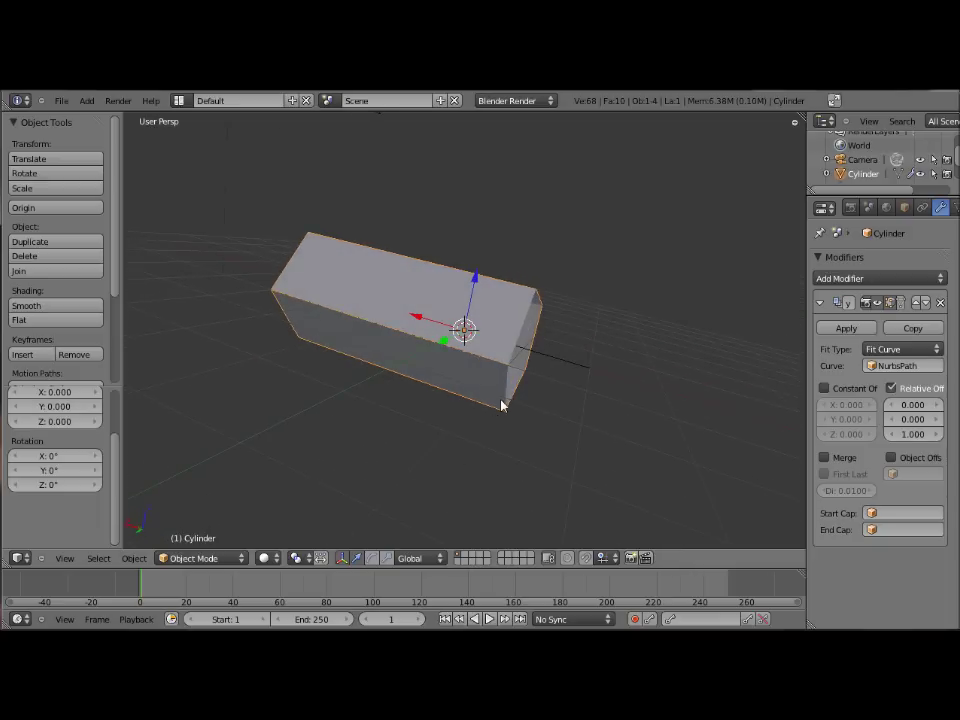
middle_drag(596, 358, 512, 349)
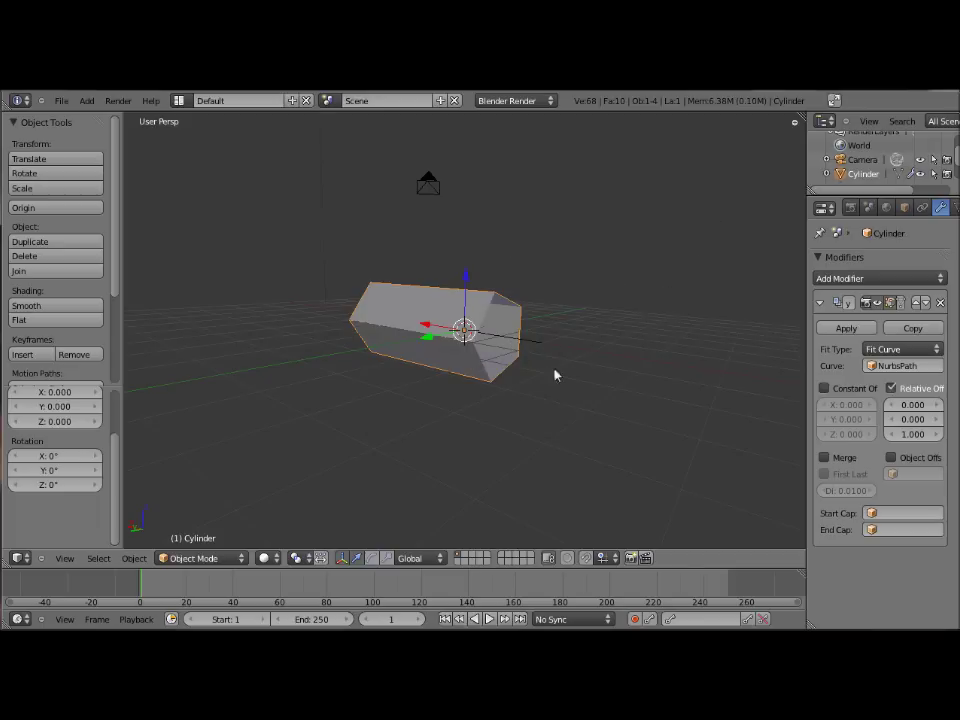
scroll(706, 405, up, 1)
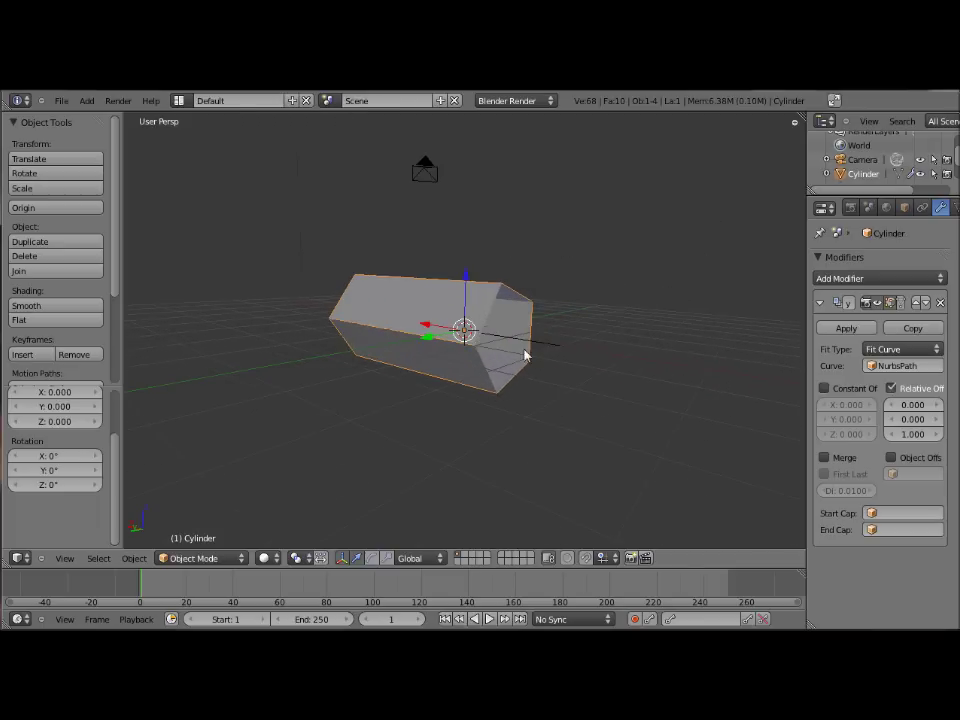
scroll(701, 416, up, 1)
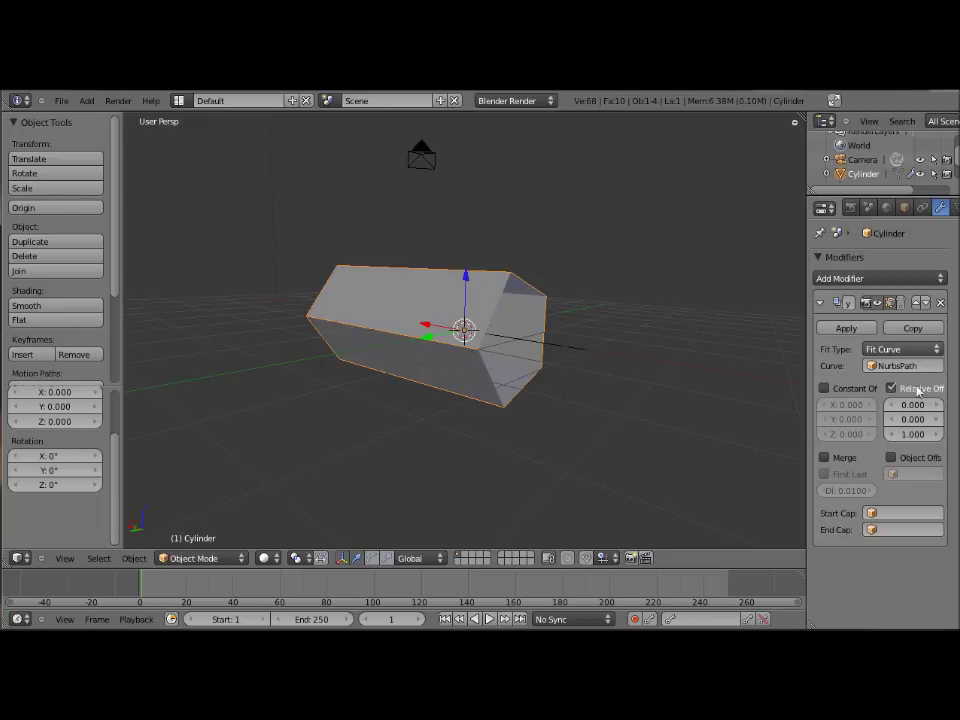
click(826, 458)
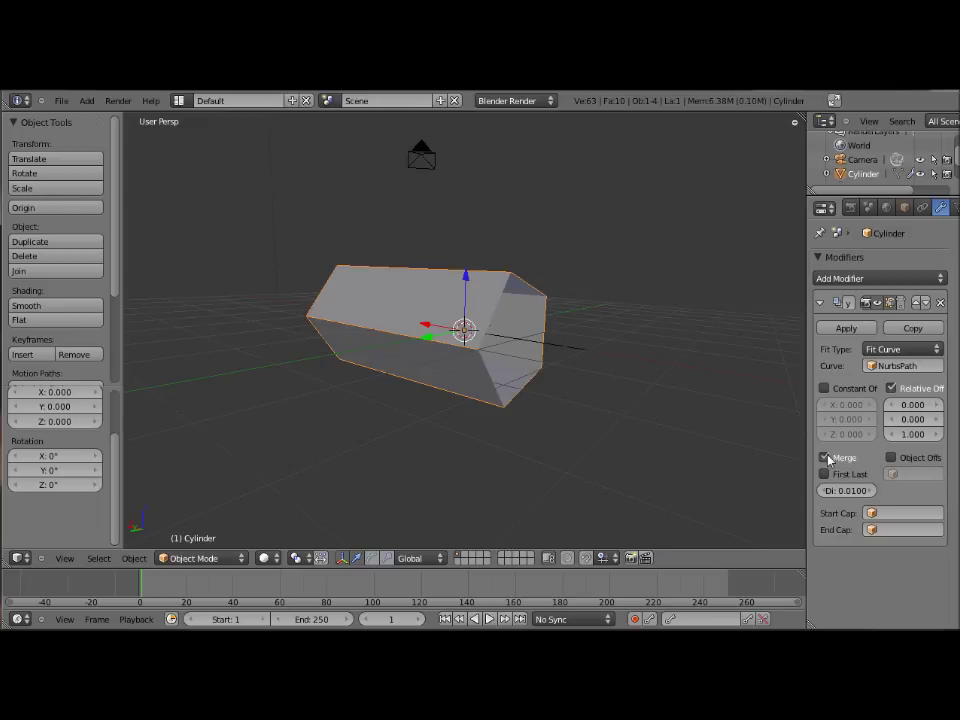
Add a Curve modifier to the cylinder with NurbsPath as its object.
click(864, 284)
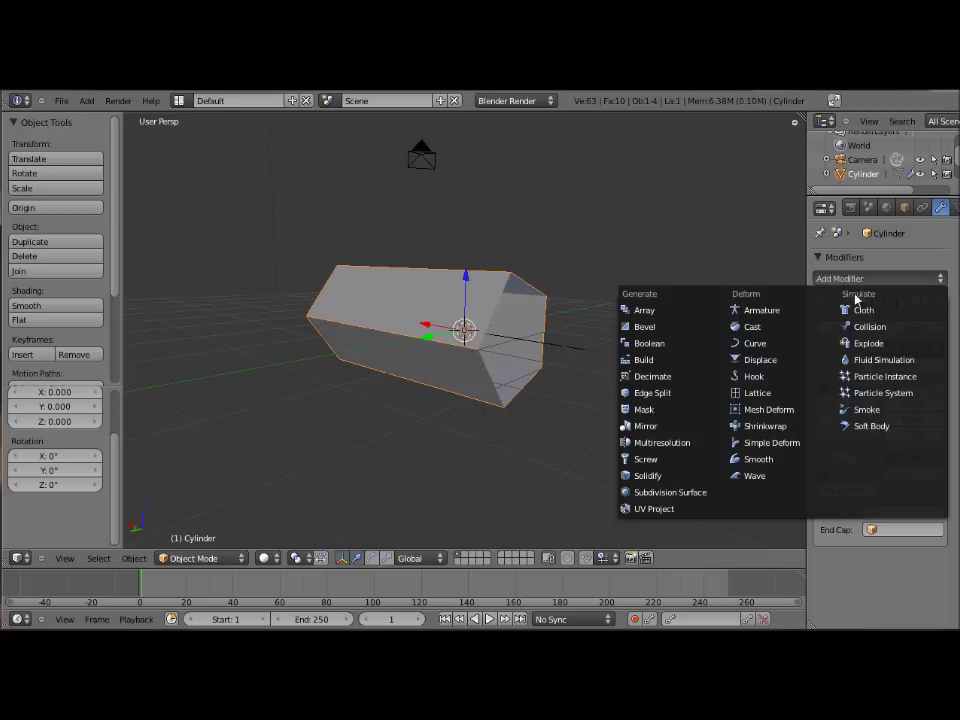
click(781, 345)
scroll(886, 490, down, 2)
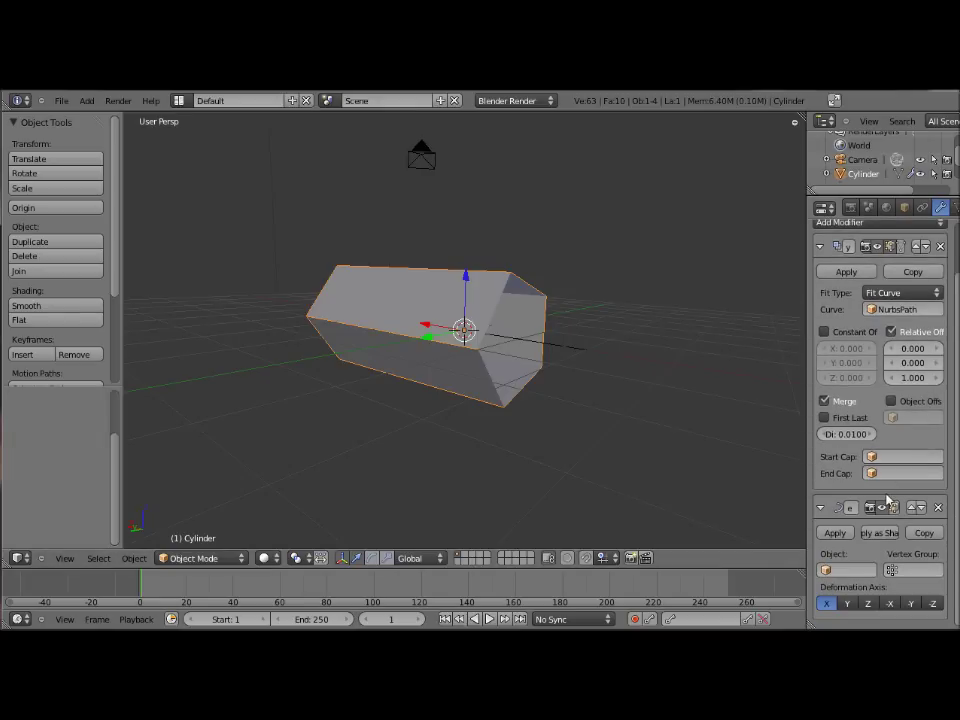
click(845, 570)
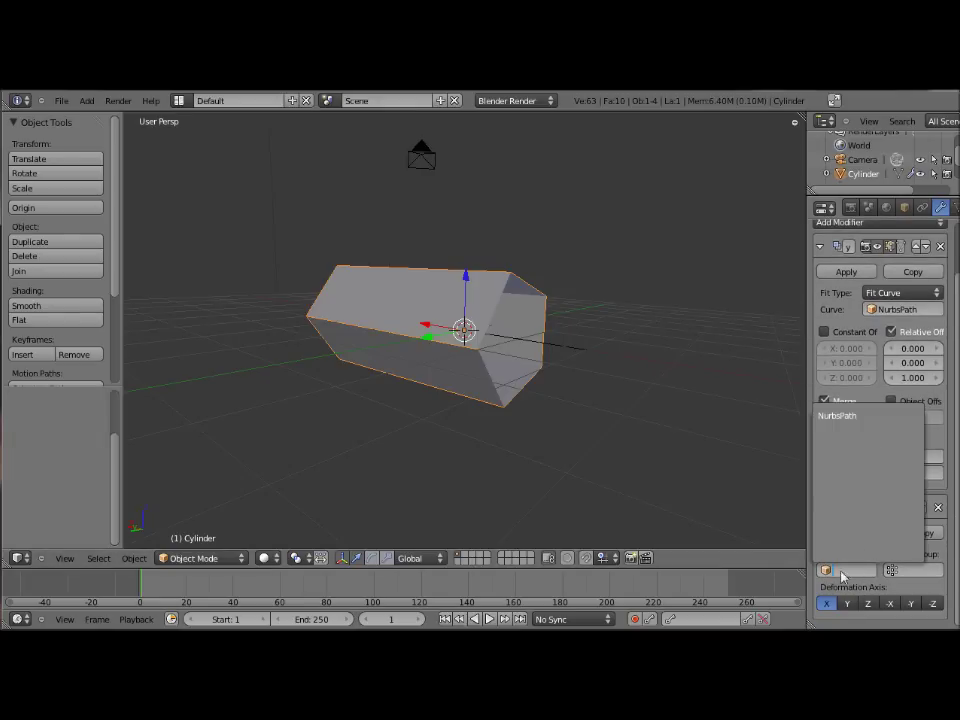
click(840, 421)
middle_drag(536, 465, 543, 373)
key(Tab)
key(Tab)
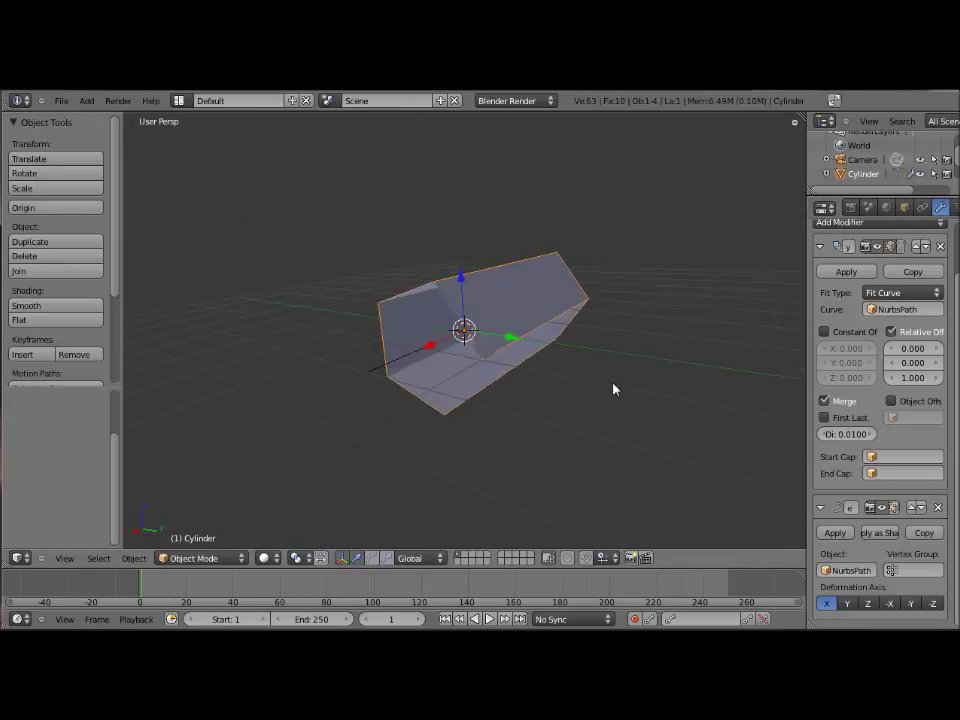
Deselect the cylinder, select the NurbsPath curve instead and open its control points for editing.
key(a)
scroll(880, 168, down, 2)
drag(866, 197, 866, 212)
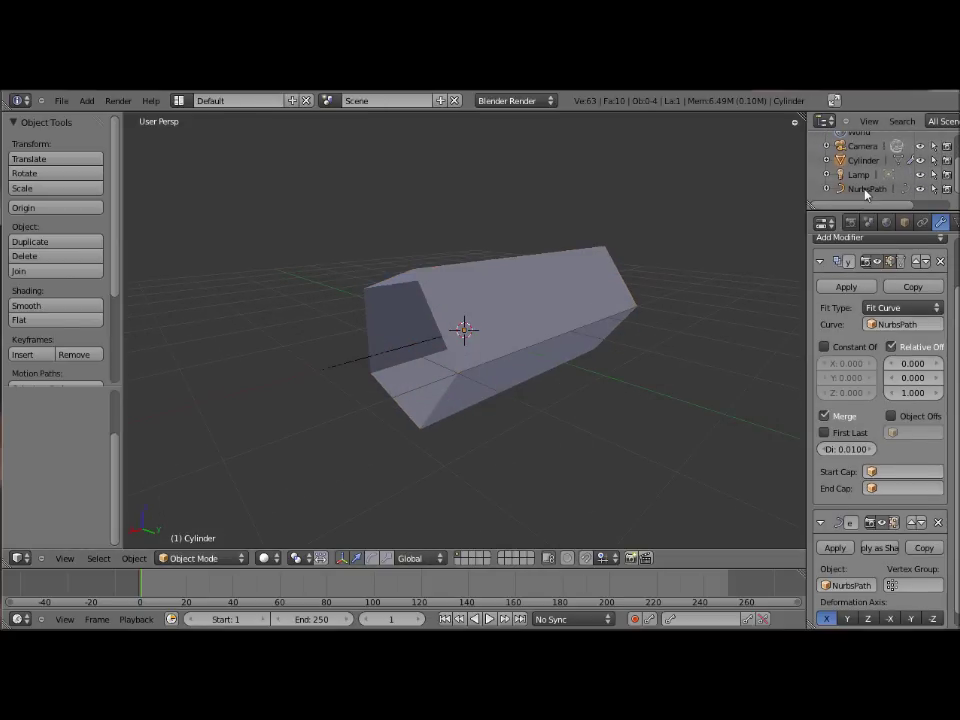
click(866, 188)
key(a)
key(a)
key(b)
key(Escape)
key(Tab)
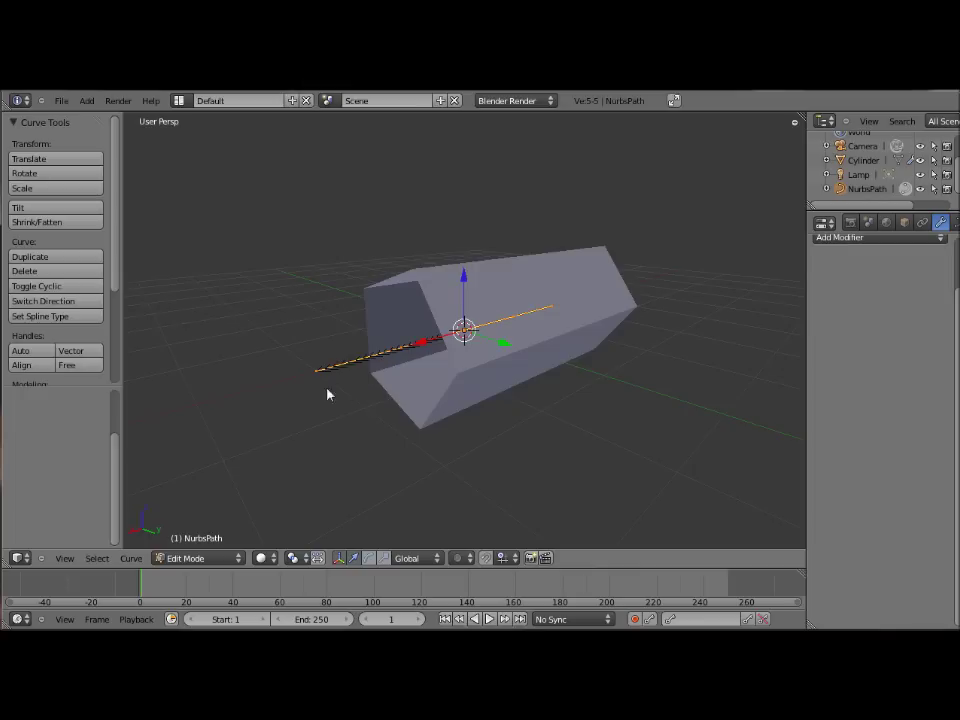
Select only the path's end control point outside the cylinder's open end and move it outward and upward to lengthen the tube.
key(a)
key(b)
drag(302, 362, 366, 401)
middle_drag(372, 433, 389, 404)
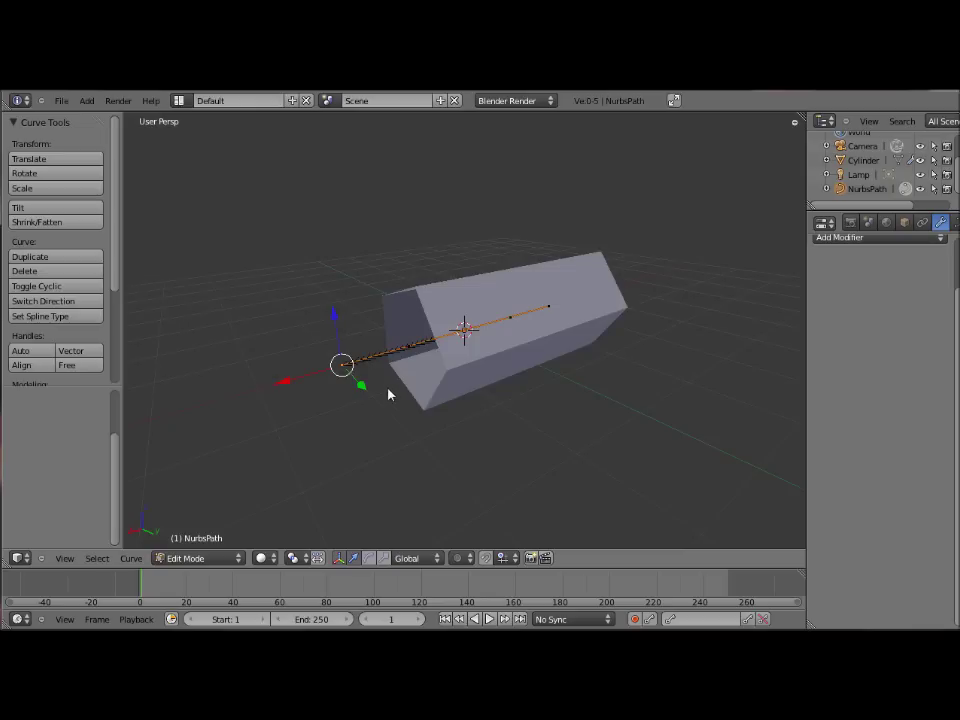
key(g)
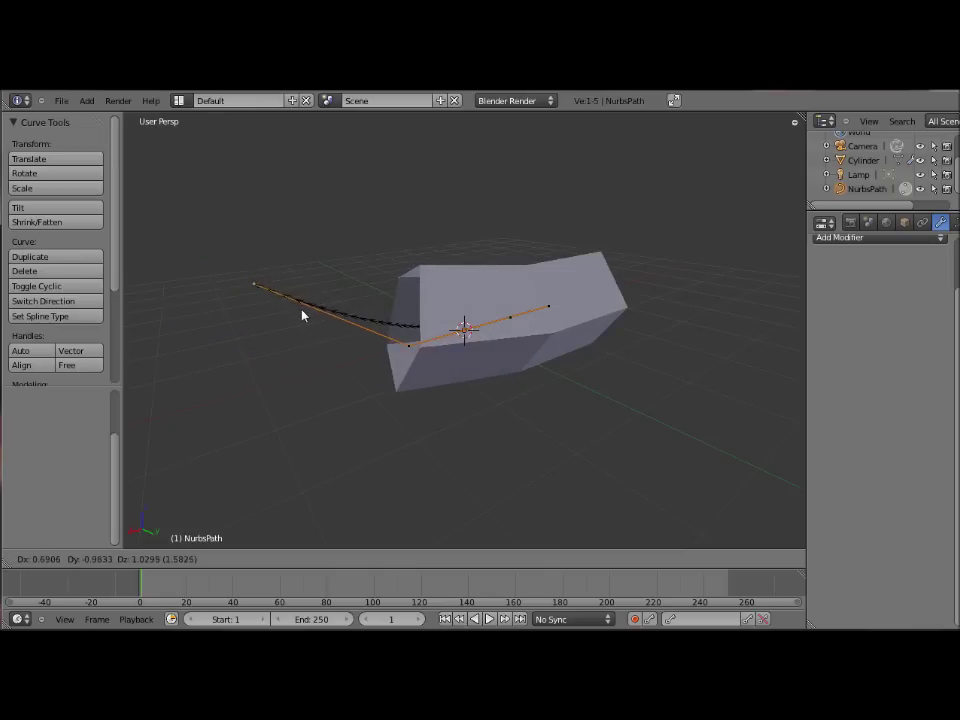
click(253, 335)
scroll(283, 350, down, 2)
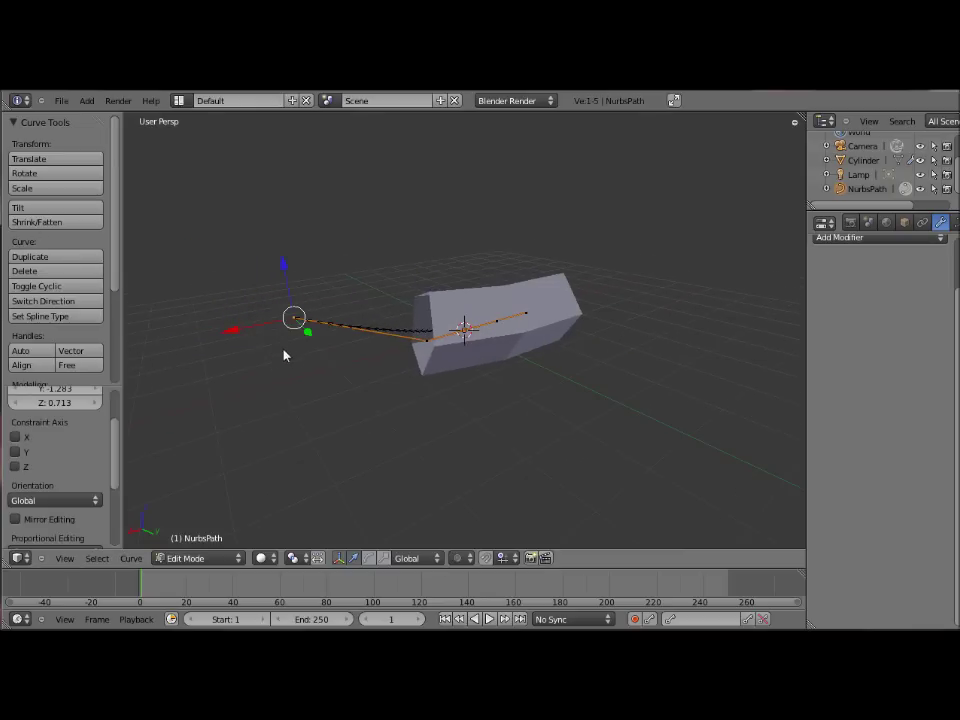
scroll(364, 377, down, 3)
key(g)
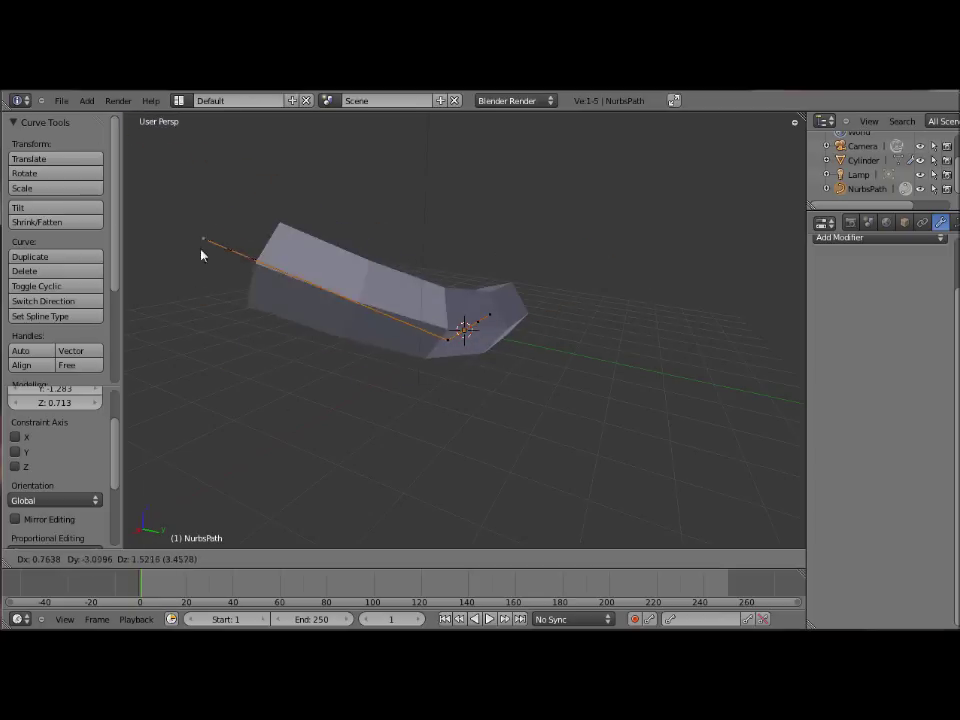
click(180, 256)
Extrude two control points in succession from the path's end, about 6.4 up and about 2.6 down in Z, forming a wide arc.
scroll(227, 287, down, 4)
key(e)
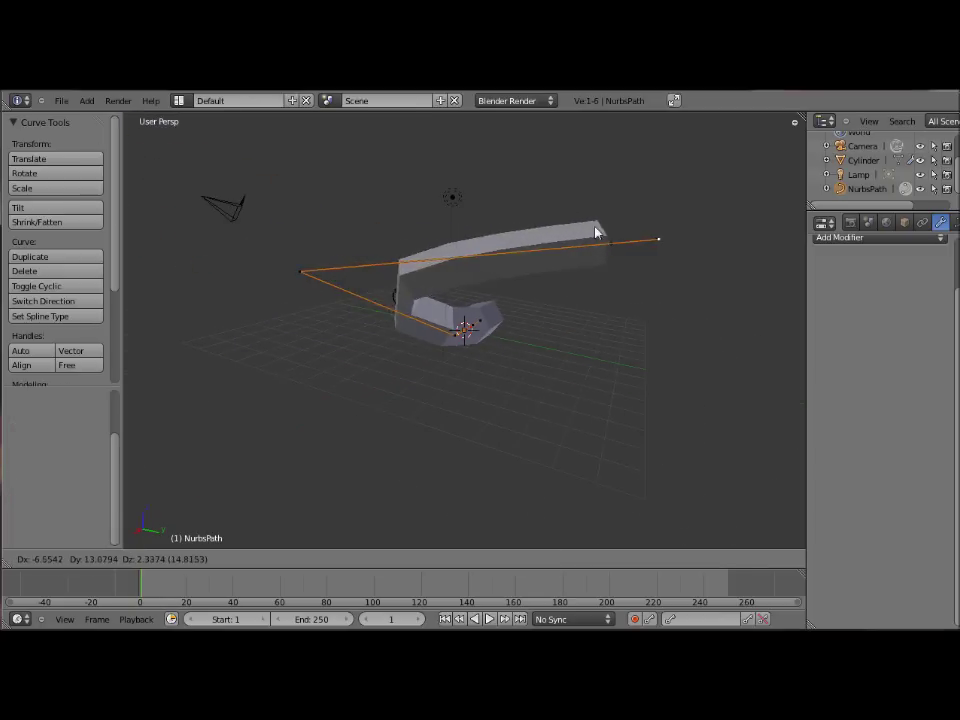
click(375, 118)
middle_drag(544, 268, 464, 380)
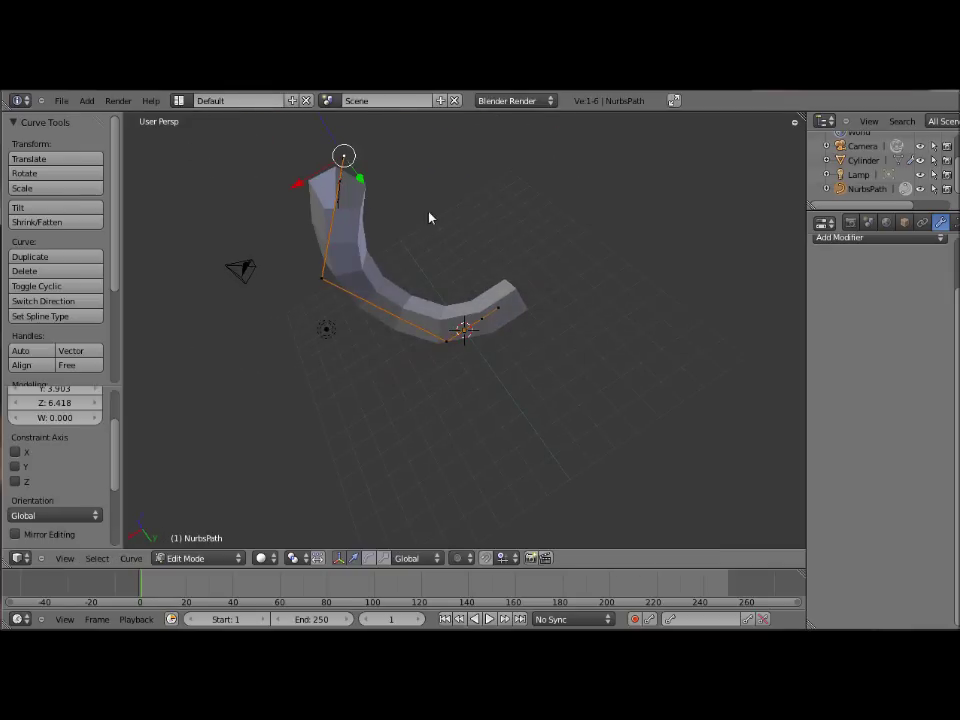
key(e)
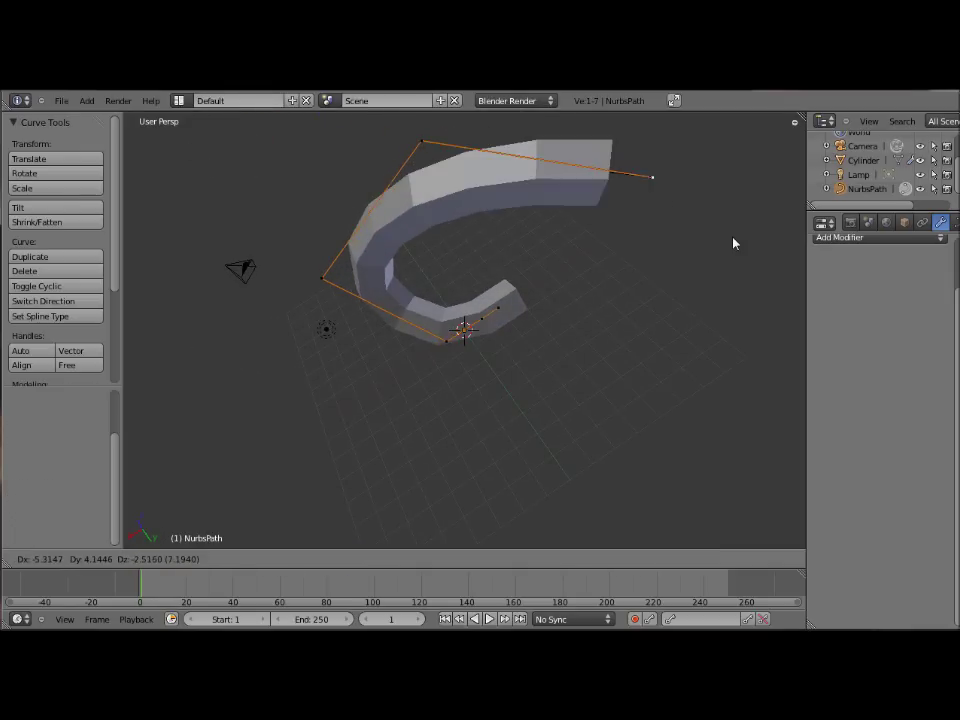
click(750, 240)
middle_drag(754, 238, 374, 305)
middle_drag(502, 397, 476, 423)
scroll(497, 236, up, 2)
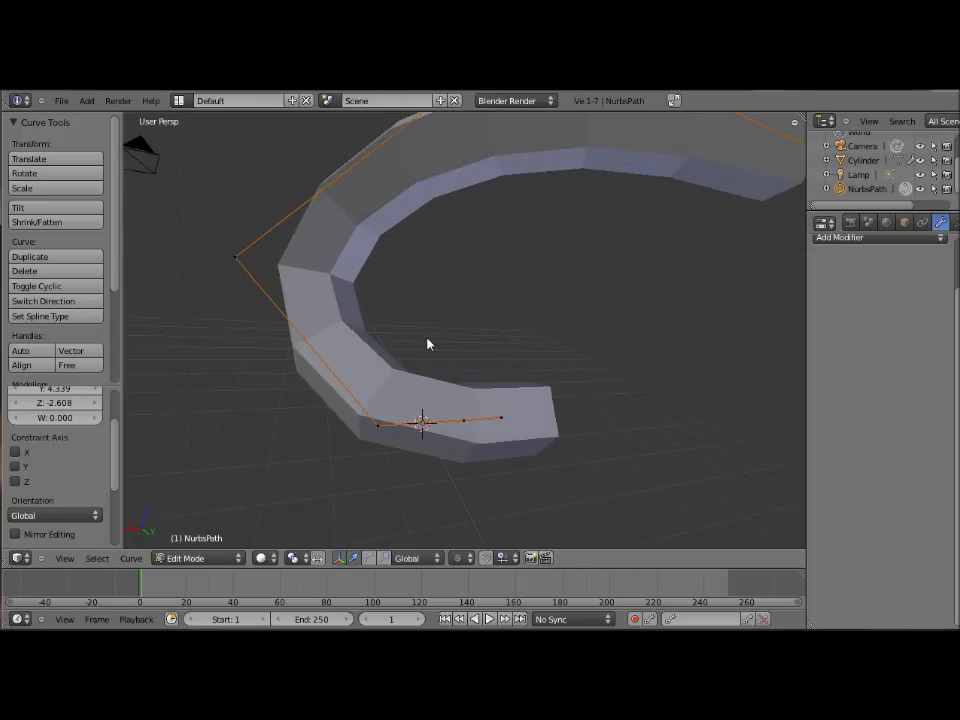
Select the cylinder and open its base mesh for editing.
click(874, 162)
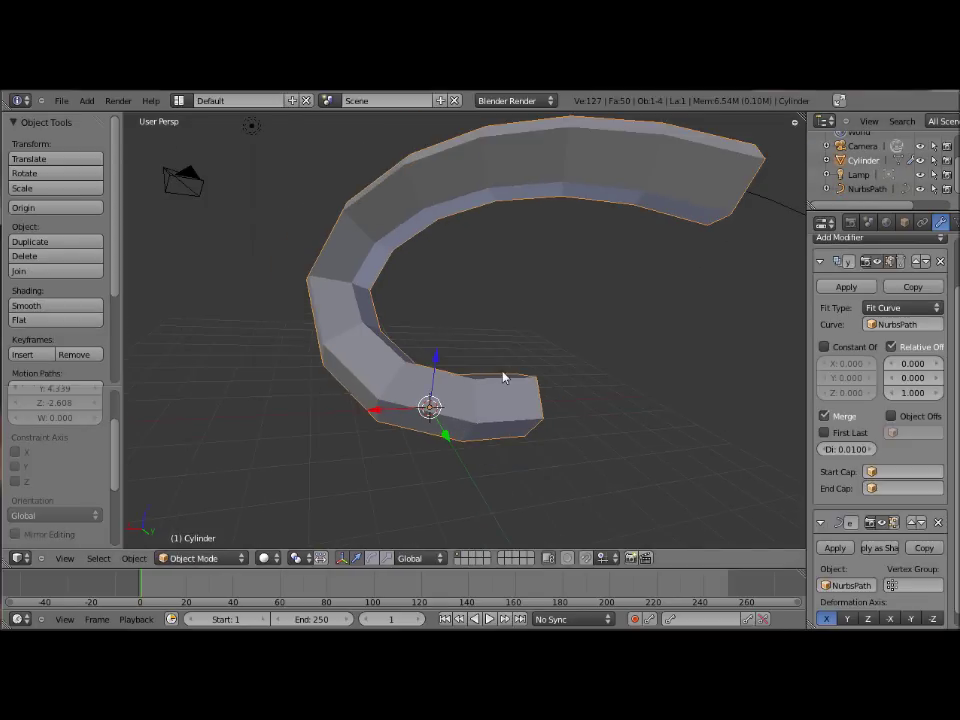
key(Tab)
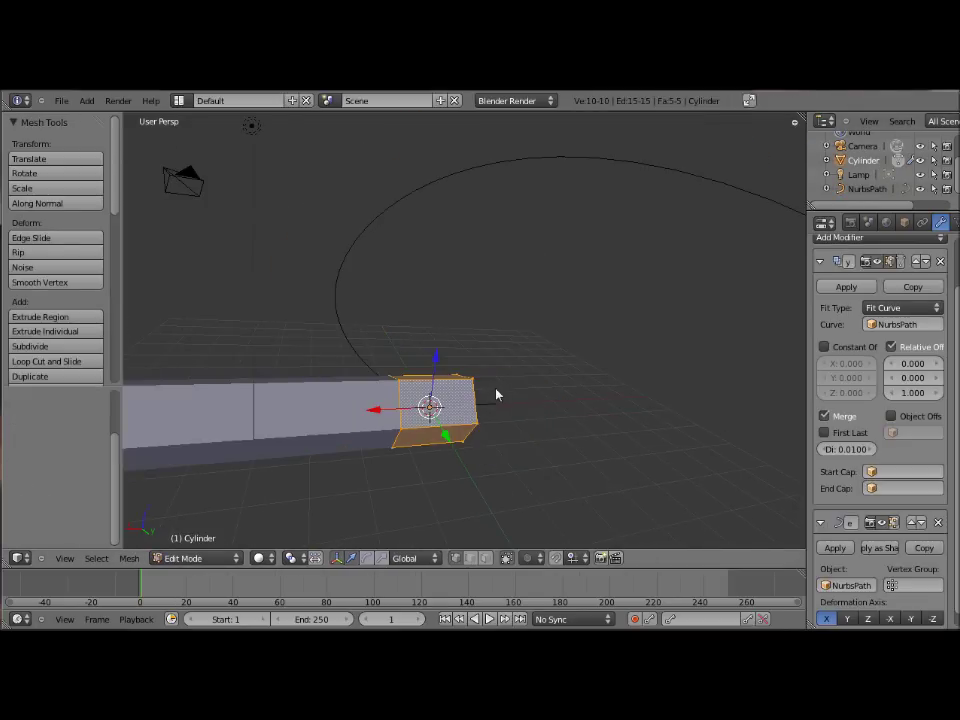
scroll(474, 405, down, 5)
scroll(470, 407, up, 4)
key(Tab)
scroll(540, 398, up, 2)
key(s)
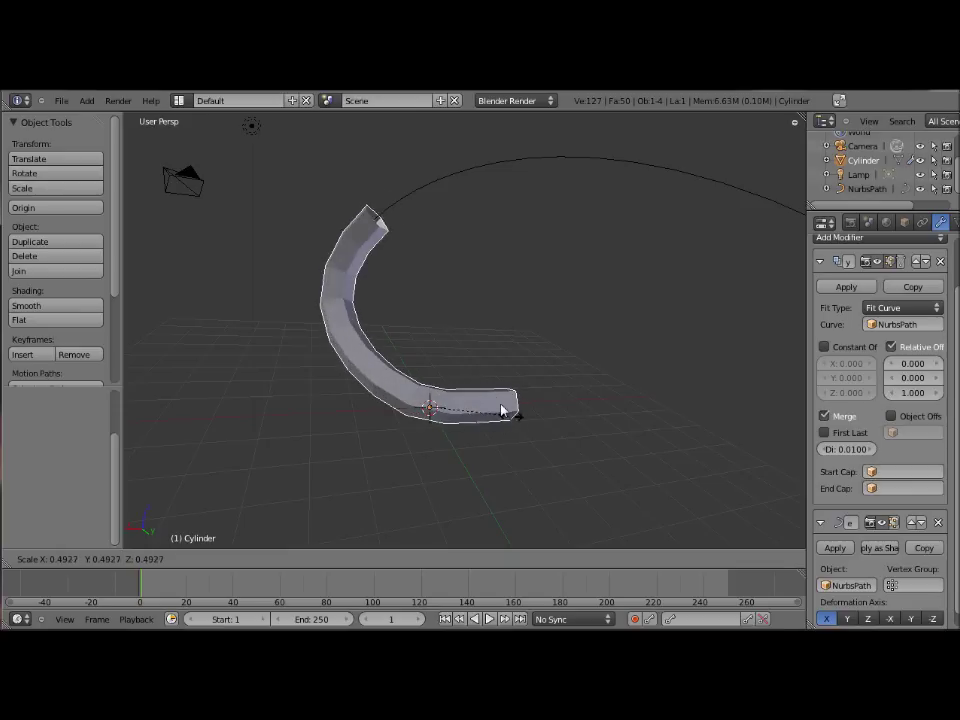
right_click(555, 431)
key(Tab)
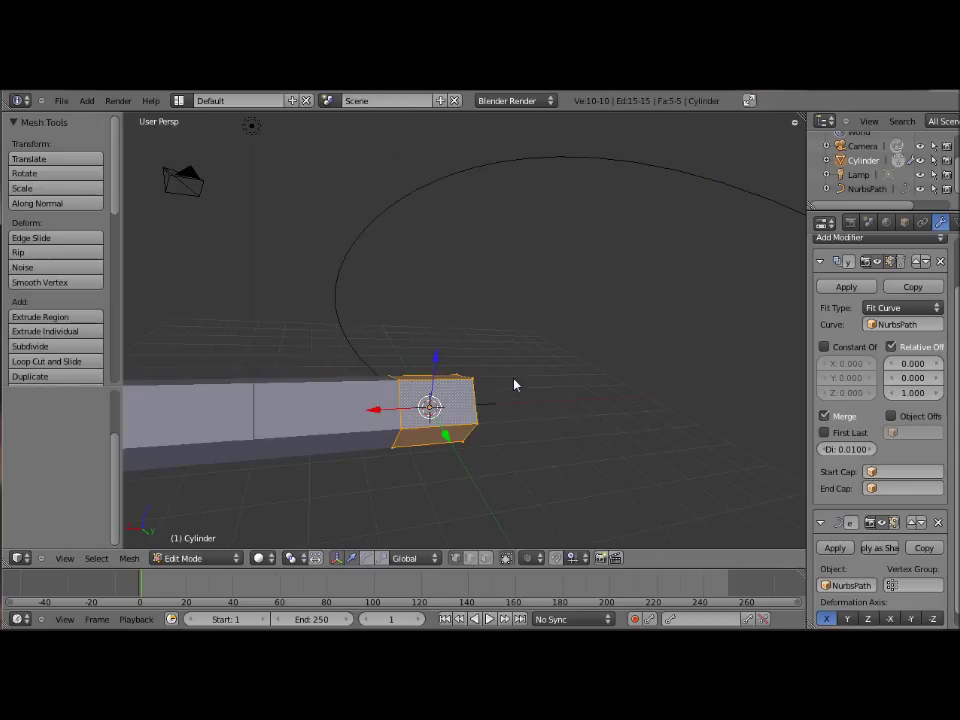
Scale the cylinder's base mesh down to about 0.144, reduce it a bit further, and return to Object Mode.
scroll(497, 374, down, 7)
scroll(440, 362, up, 7)
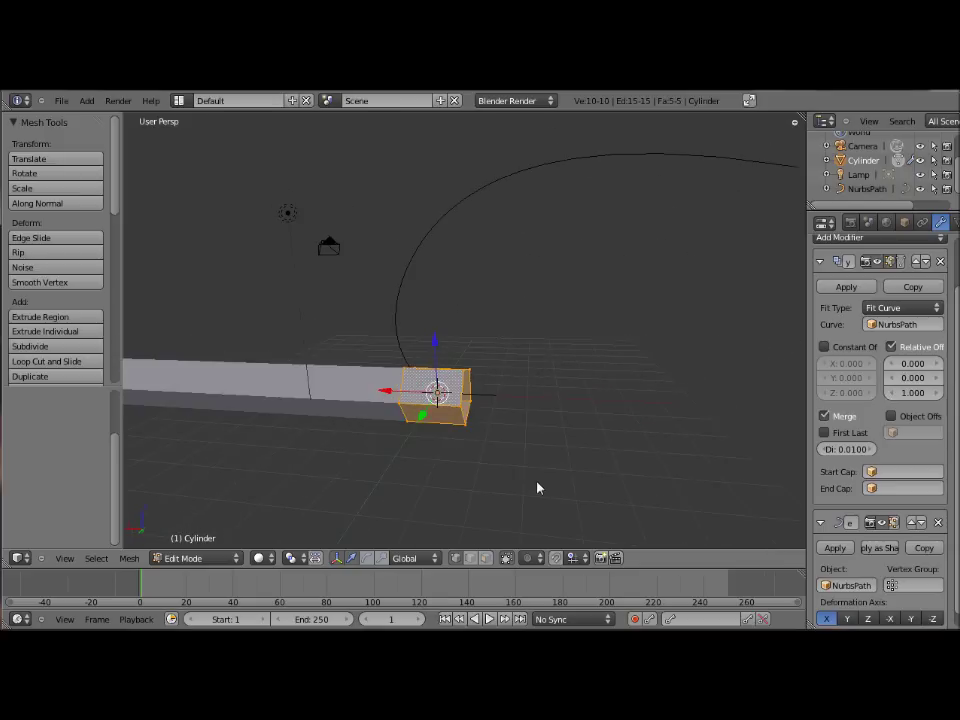
key(s)
click(449, 420)
middle_drag(448, 423, 472, 481)
key(s)
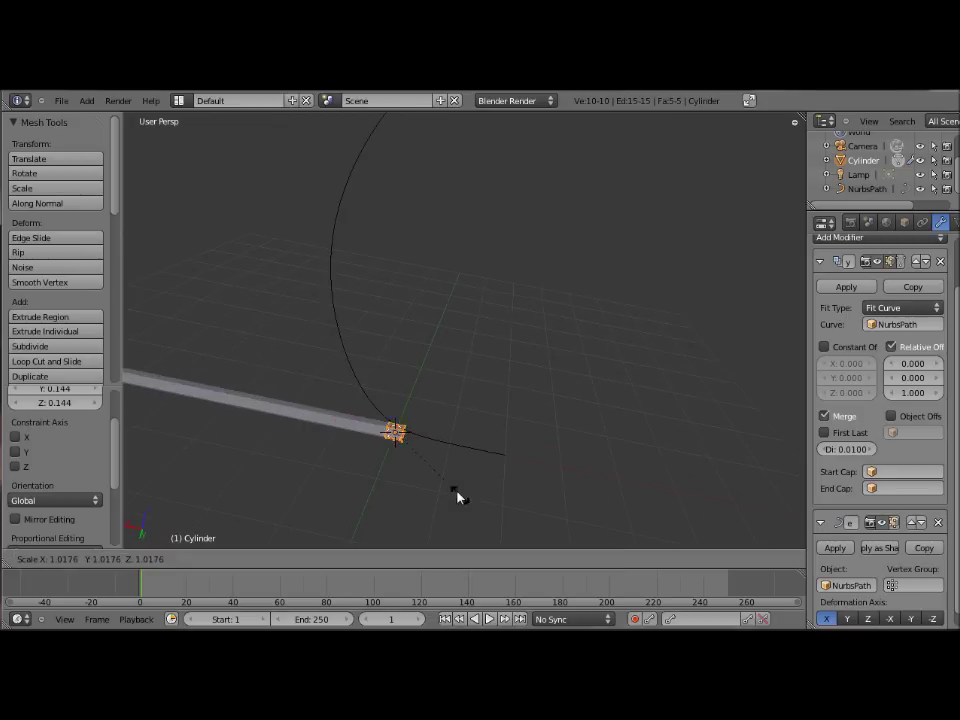
click(427, 464)
key(Tab)
middle_drag(416, 463, 543, 424)
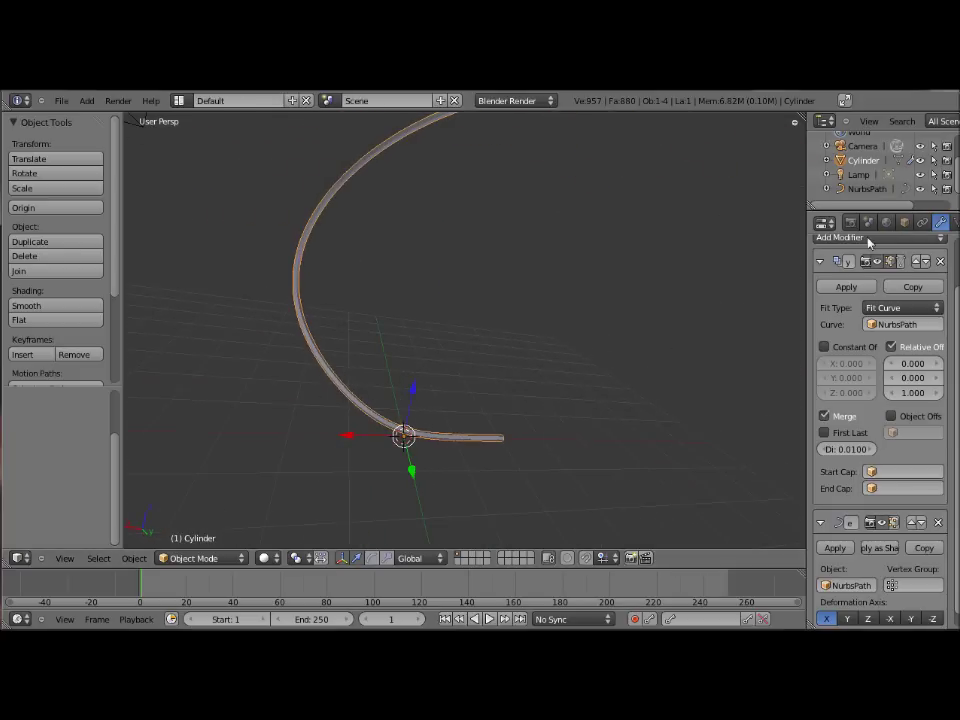
Review the cylinder's Array and Curve modifier settings and inspect the thin tube along the path.
click(866, 188)
click(864, 160)
scroll(884, 388, down, 1)
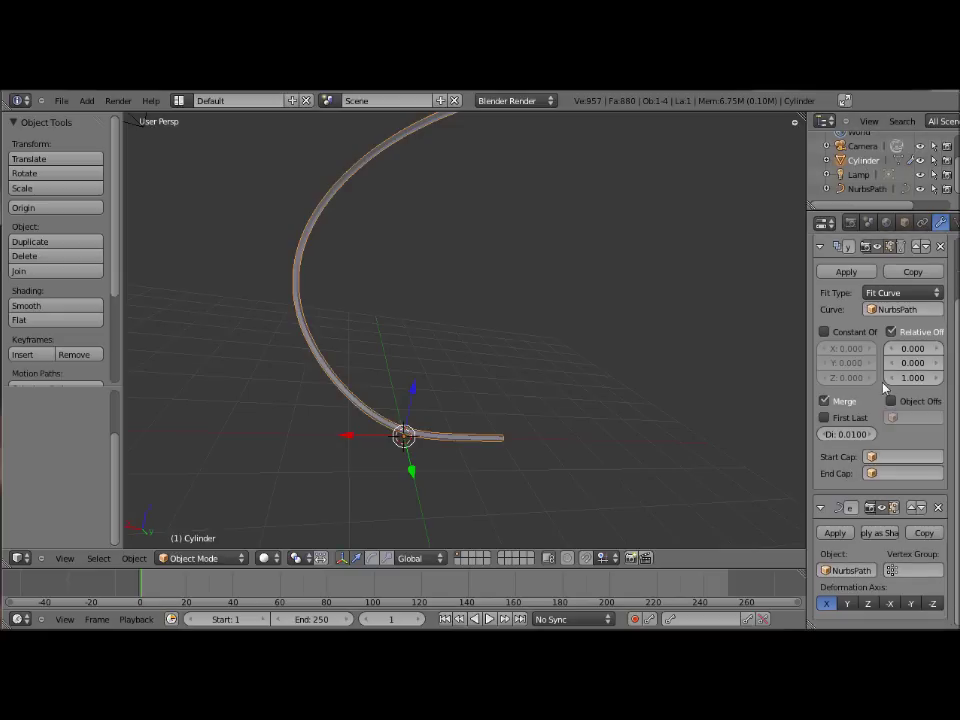
scroll(881, 515, up, 3)
scroll(876, 488, down, 1)
scroll(710, 405, down, 2)
middle_drag(658, 383, 544, 390)
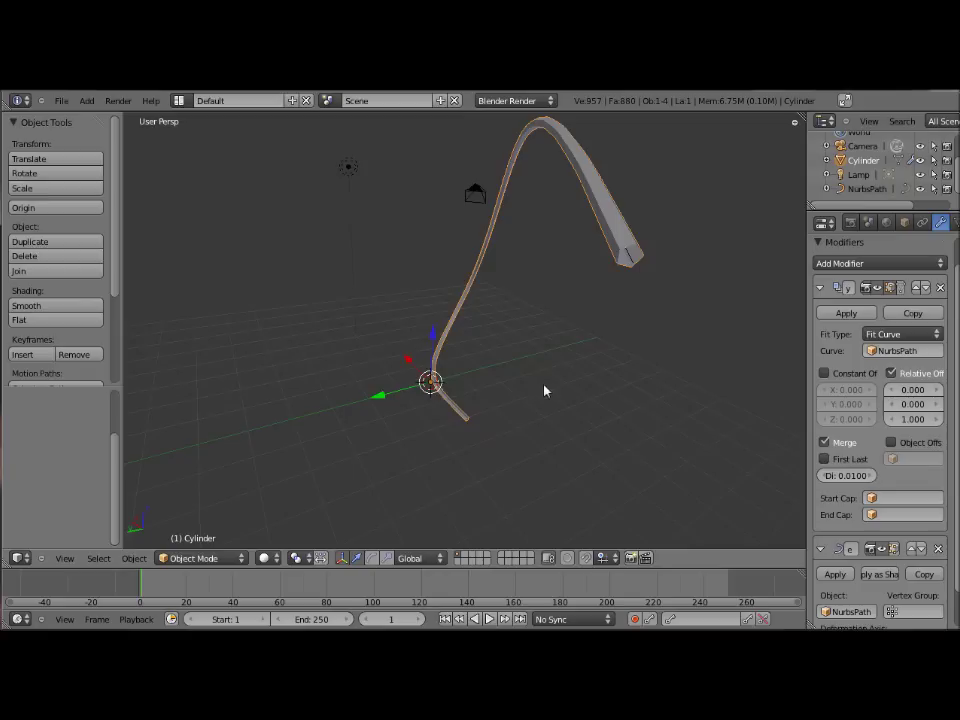
Open NurbsPath for editing again and move its last control point to reshape the far end of the tube.
click(860, 189)
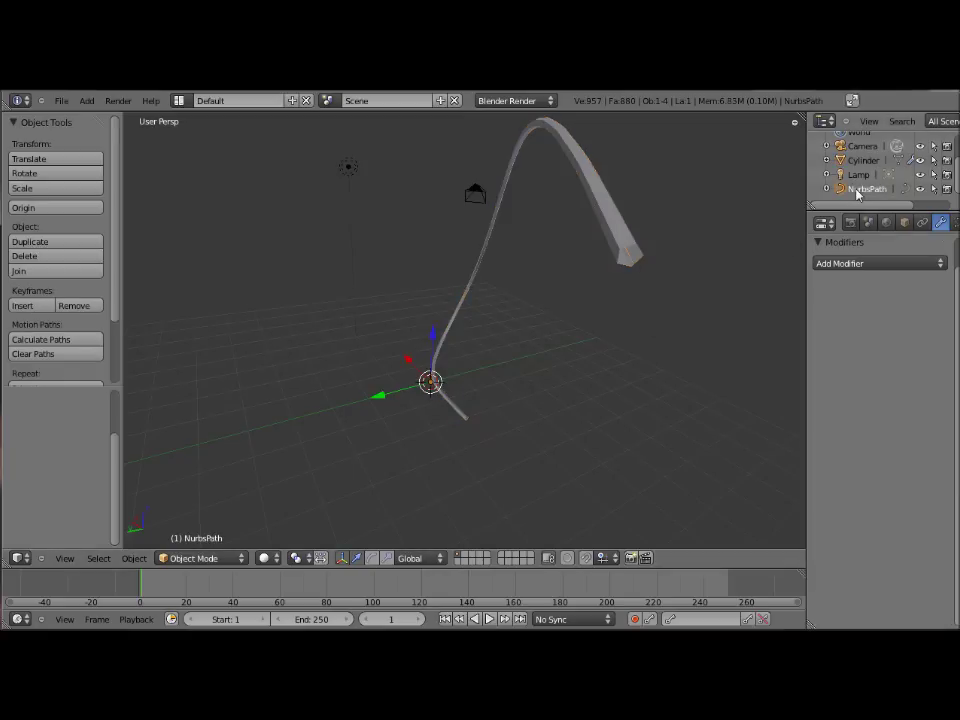
middle_drag(591, 347, 688, 255)
key(Tab)
key(b)
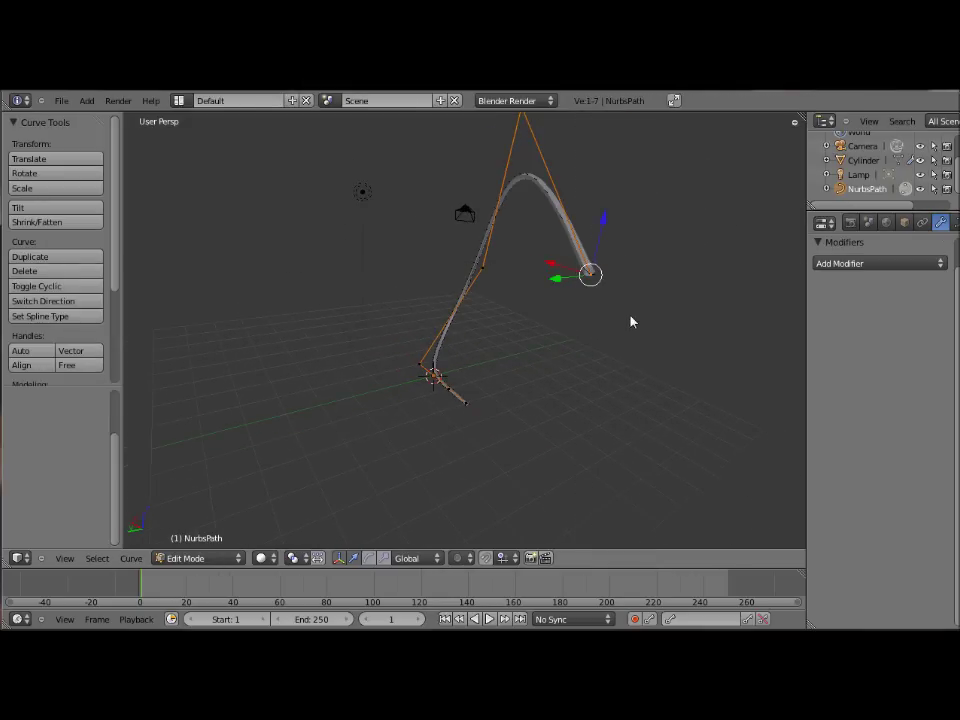
key(g)
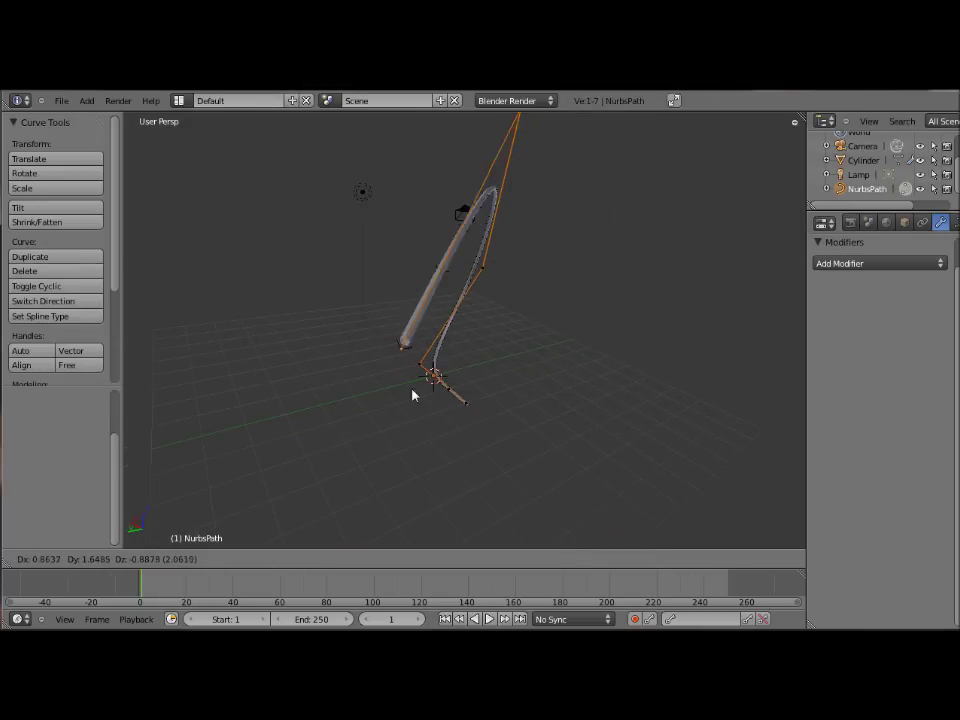
click(399, 396)
middle_drag(399, 396, 476, 404)
Extrude two more control points from the path's end, bending the curve back around into a large loop.
key(e)
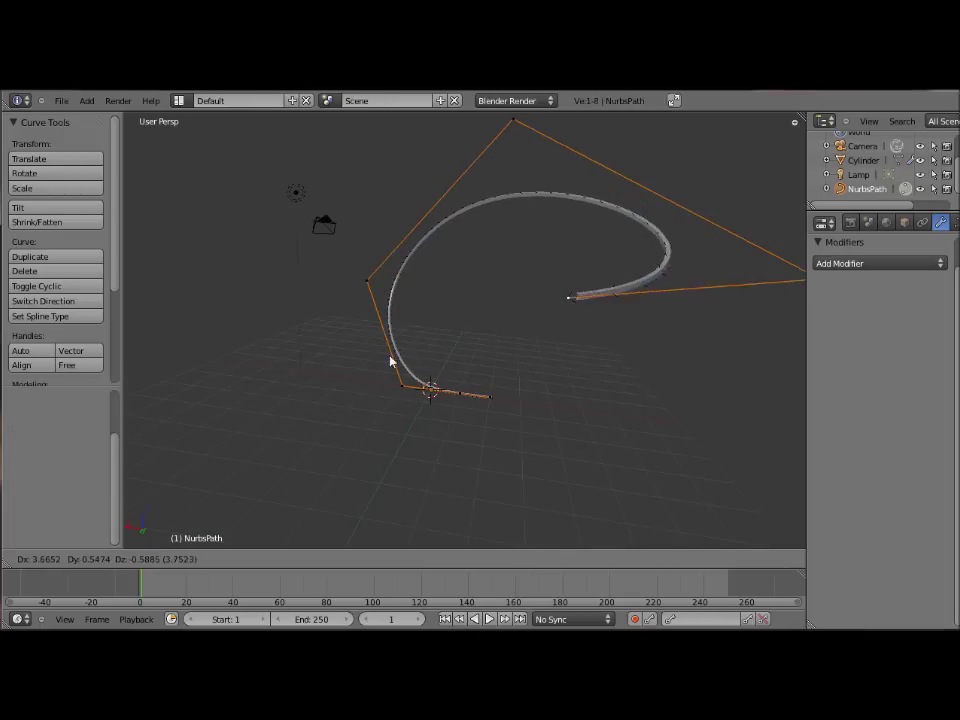
click(340, 358)
middle_drag(340, 358, 434, 398)
key(g)
click(354, 334)
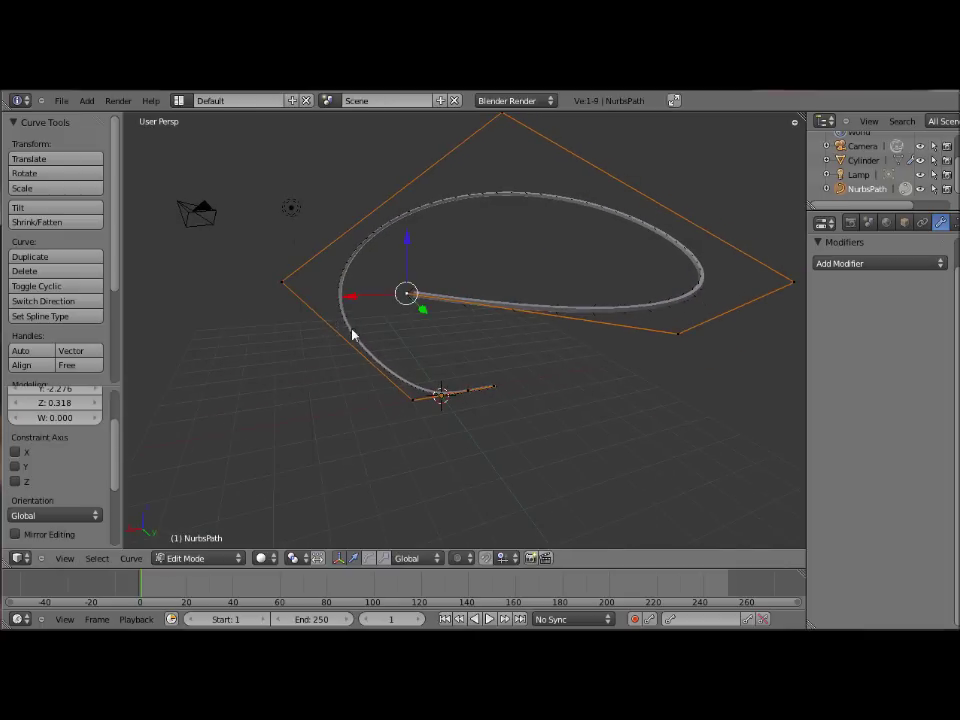
key(g)
click(467, 369)
scroll(419, 367, up, 2)
middle_drag(419, 367, 466, 375)
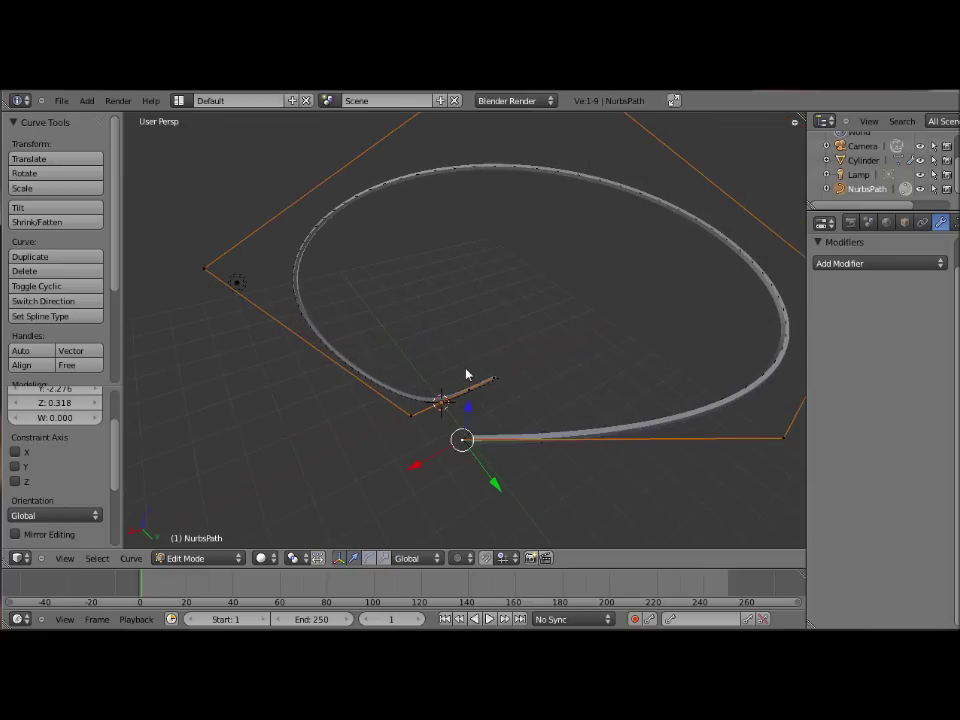
middle_drag(555, 281, 711, 257)
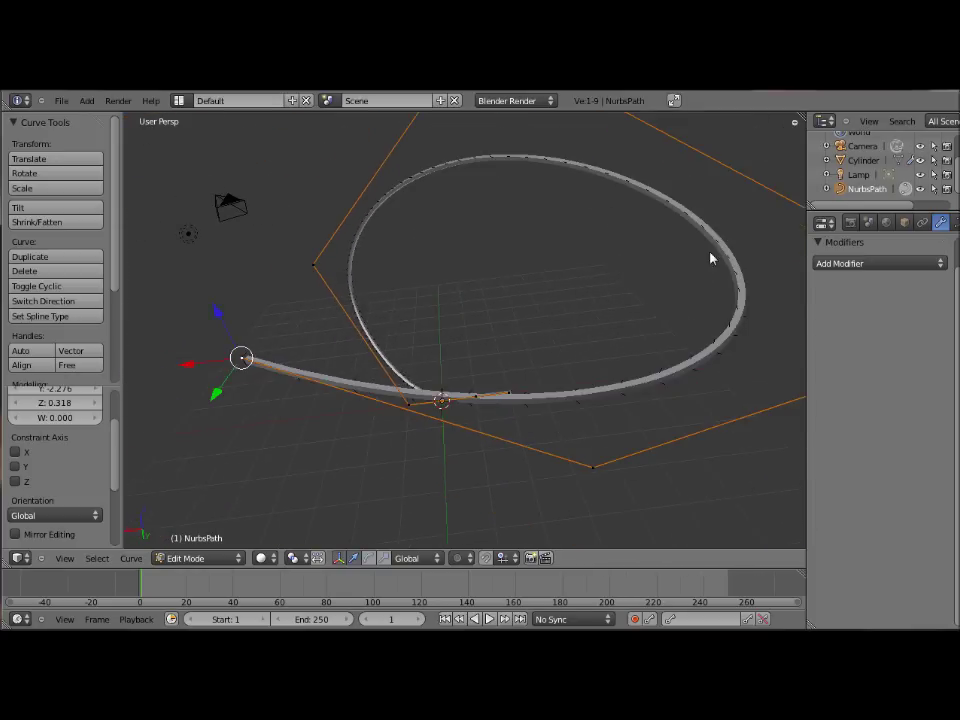
Select the cylinder and apply its Array modifier followed by its Curve modifier.
scroll(867, 175, up, 2)
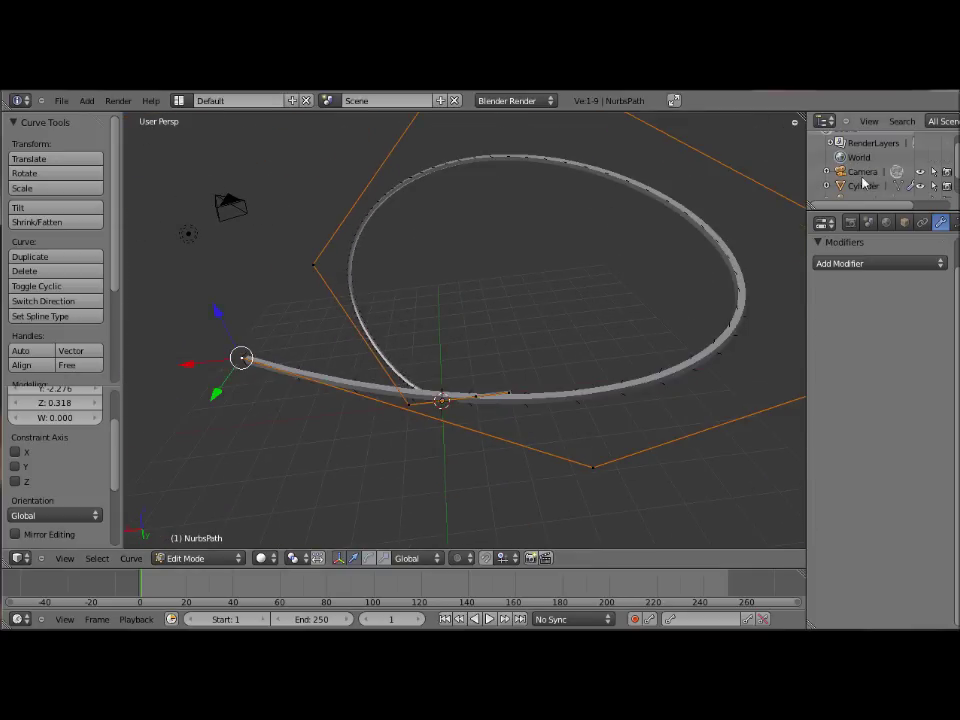
click(862, 187)
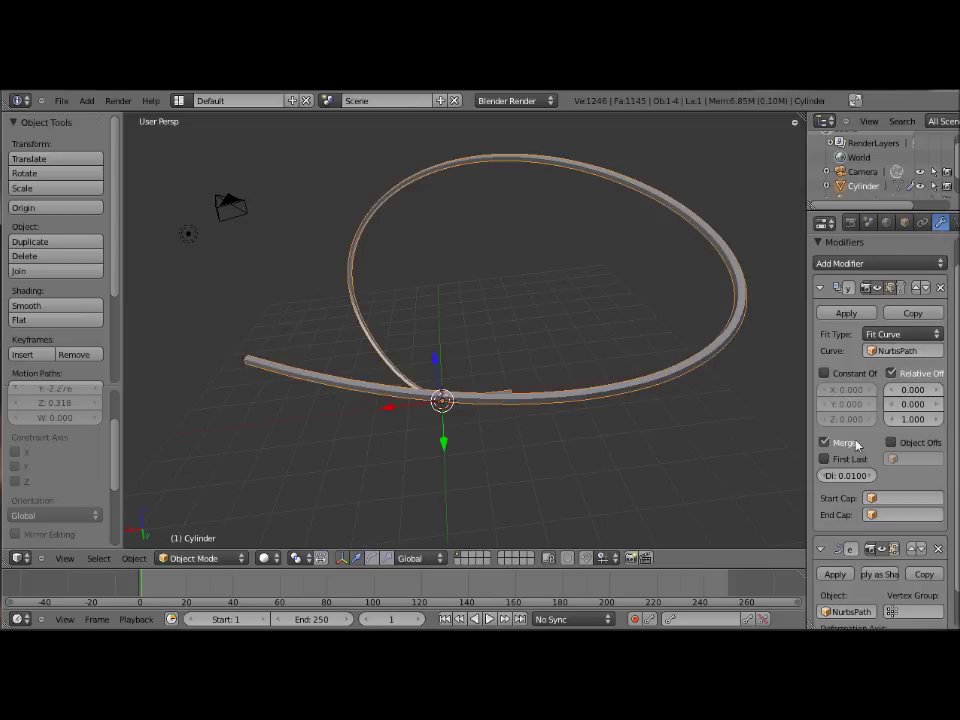
scroll(875, 401, down, 2)
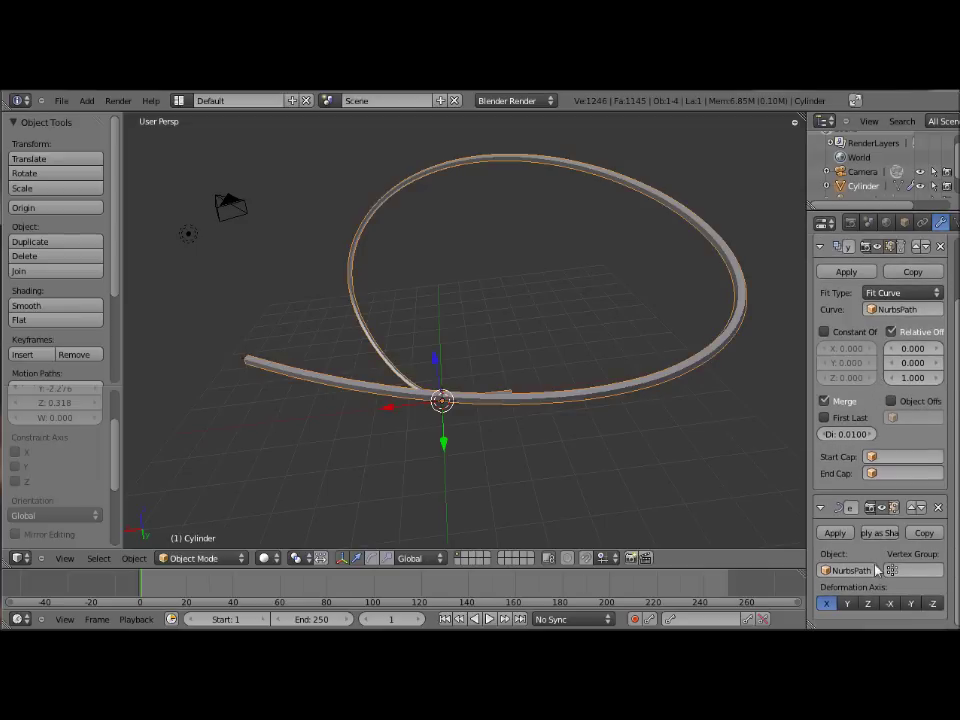
scroll(877, 557, up, 3)
scroll(864, 443, down, 3)
middle_drag(480, 426, 595, 407)
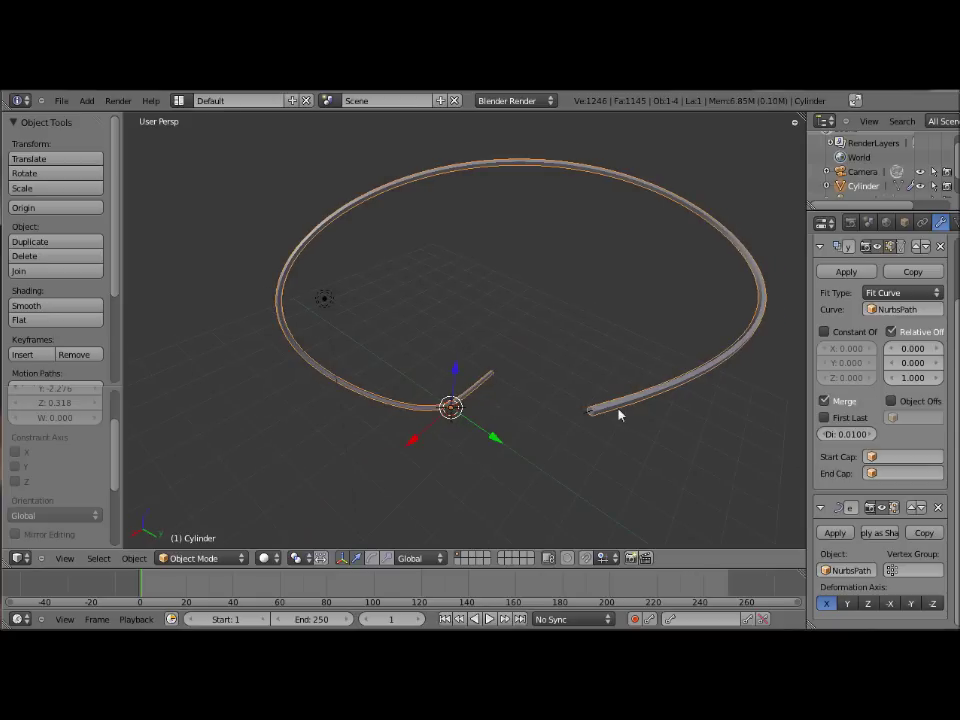
click(846, 272)
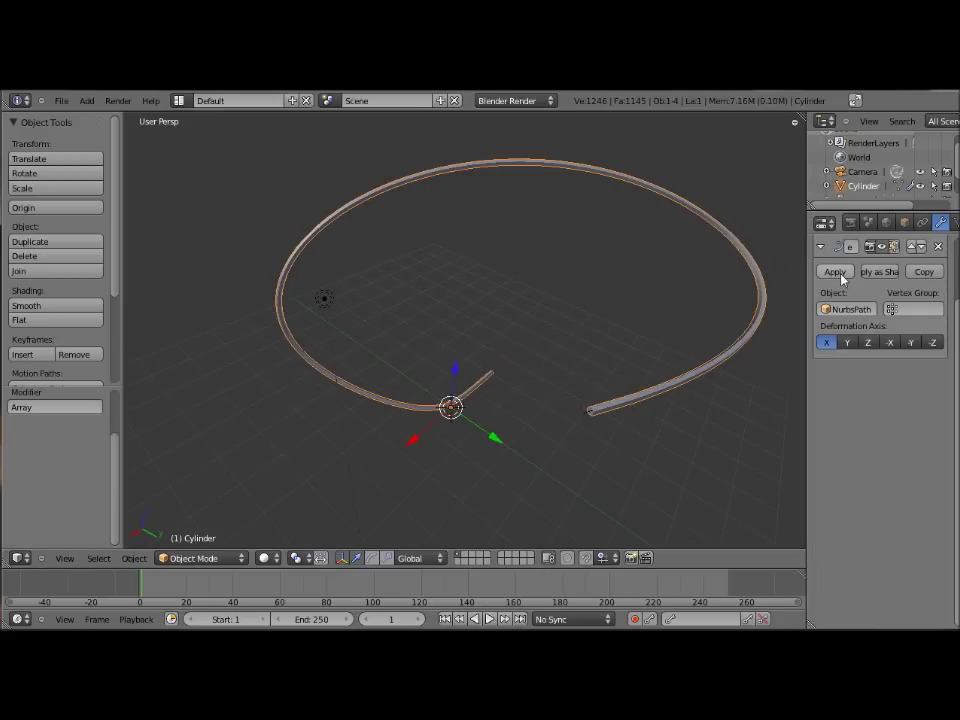
click(835, 272)
Open the cylinder's mesh for editing and add a Subdivision Surface modifier with View subdivisions set to 4.
scroll(660, 343, up, 2)
mouse_move(660, 343)
middle_down()
mouse_move(643, 332)
mouse_move(444, 369)
mouse_move(587, 339)
mouse_move(559, 356)
mouse_move(653, 359)
mouse_move(501, 369)
mouse_move(514, 358)
mouse_move(641, 337)
mouse_move(476, 377)
mouse_move(566, 377)
mouse_move(756, 276)
mouse_move(845, 296)
middle_up()
key(Tab)
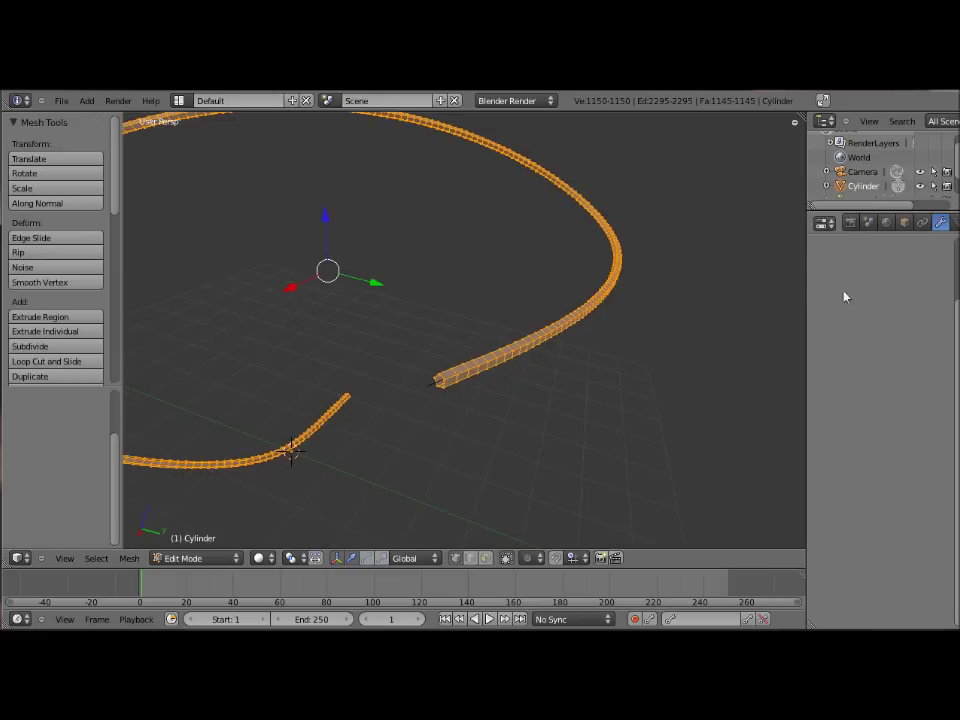
scroll(856, 295, up, 1)
click(859, 294)
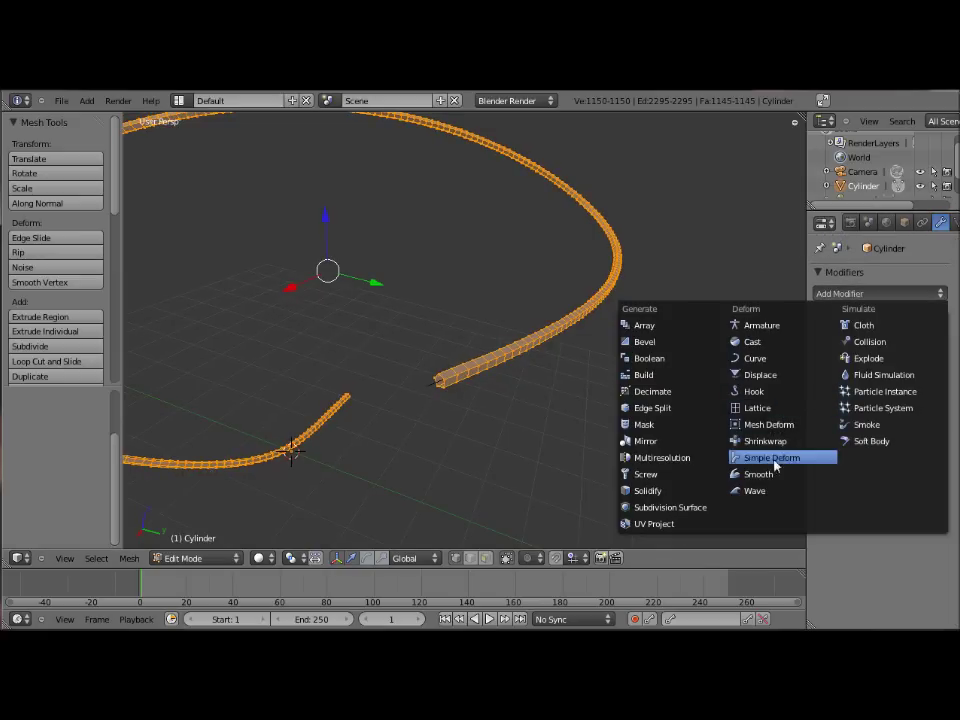
click(689, 508)
scroll(606, 420, up, 2)
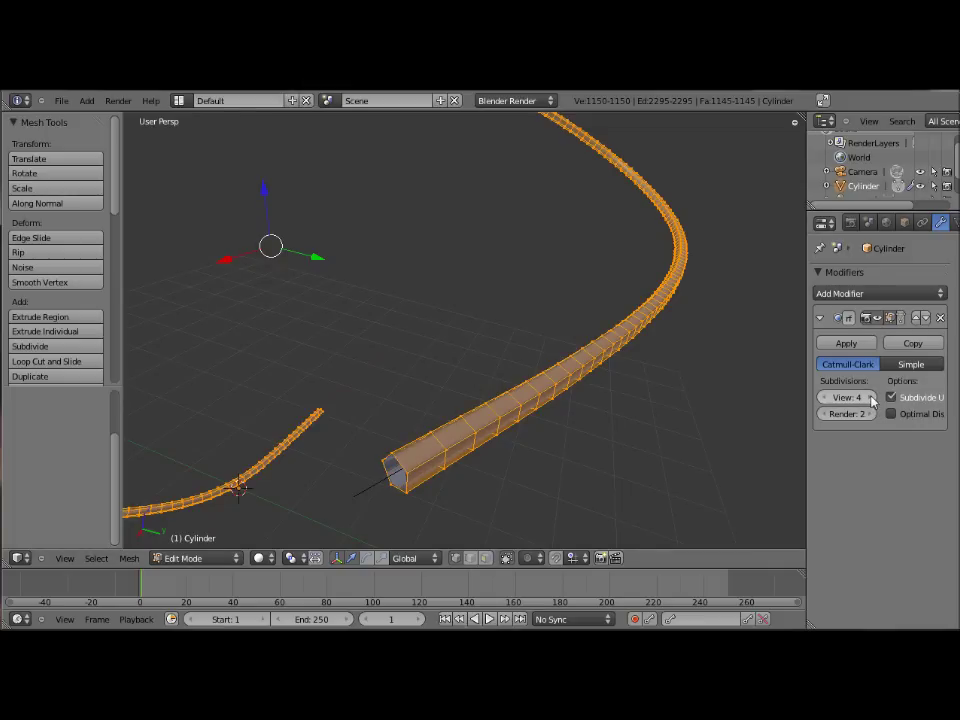
Try to scale the tube as a whole object and then by its fully selected mesh in Edit Mode.
key(a)
mouse_move(721, 396)
middle_down()
mouse_move(538, 433)
mouse_move(743, 403)
mouse_move(711, 392)
middle_up()
key(Tab)
key(s)
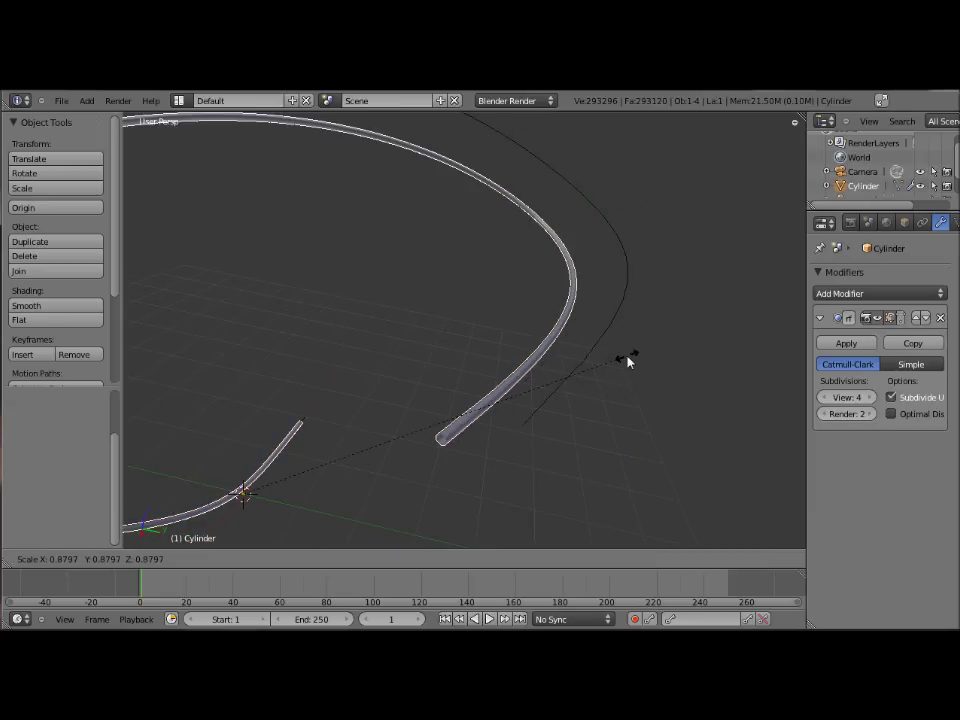
click(628, 362)
key(Tab)
key(a)
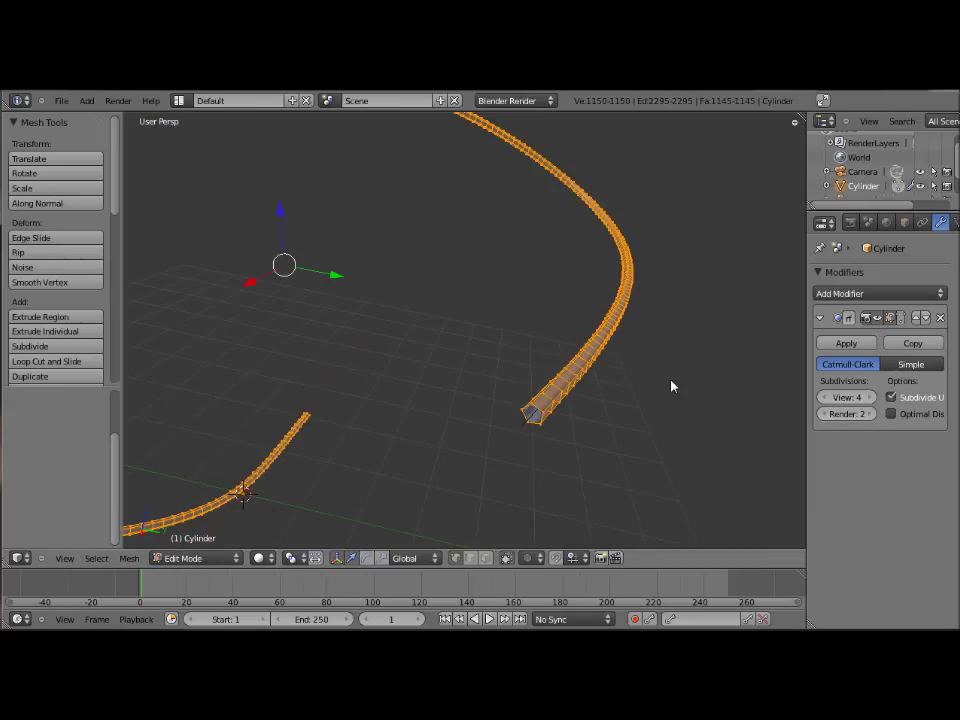
key(s)
right_click(646, 378)
Remove the Subdivision Surface modifier from the cylinder.
middle_drag(649, 378, 583, 363)
scroll(621, 381, down, 1)
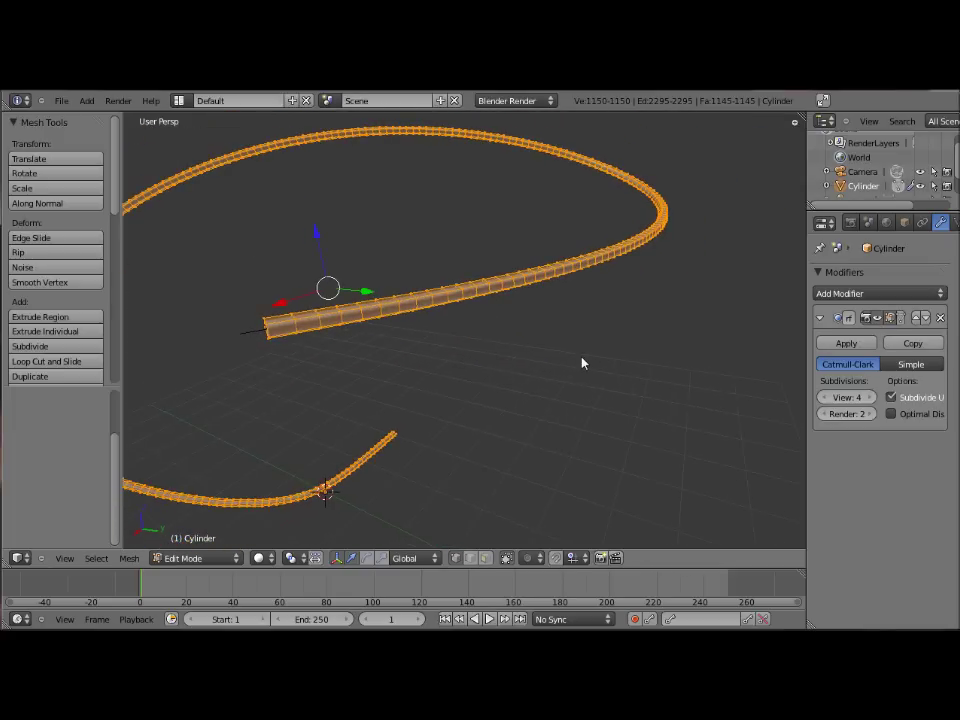
middle_drag(514, 371, 546, 375)
key(a)
key(a)
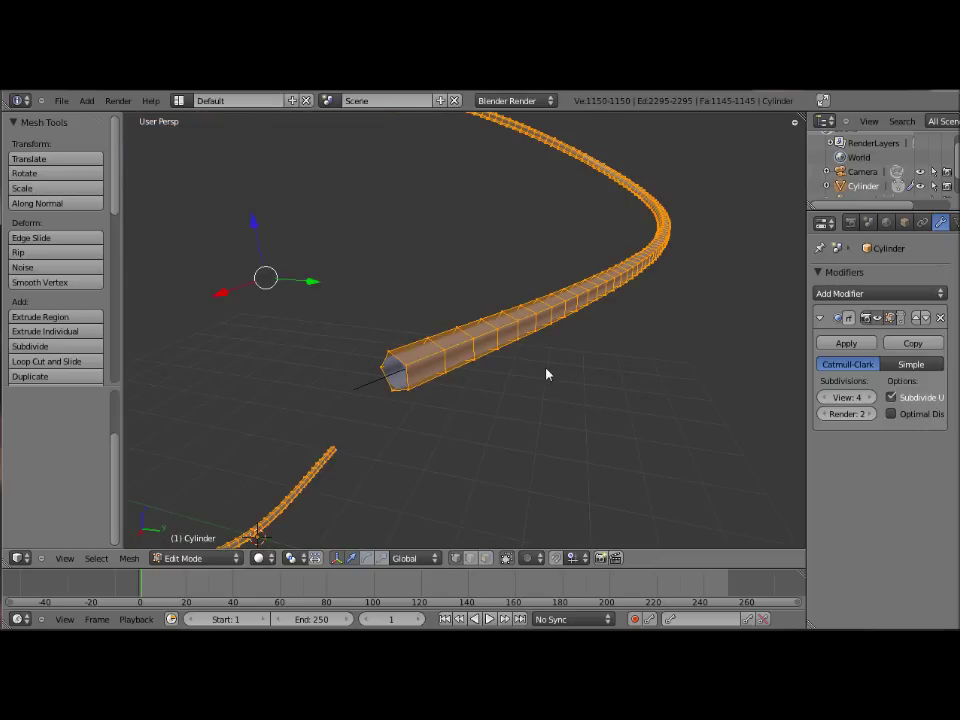
click(941, 318)
Select only the five vertices around the tube's open near end and merge them at center.
middle_drag(570, 366, 598, 362)
key(a)
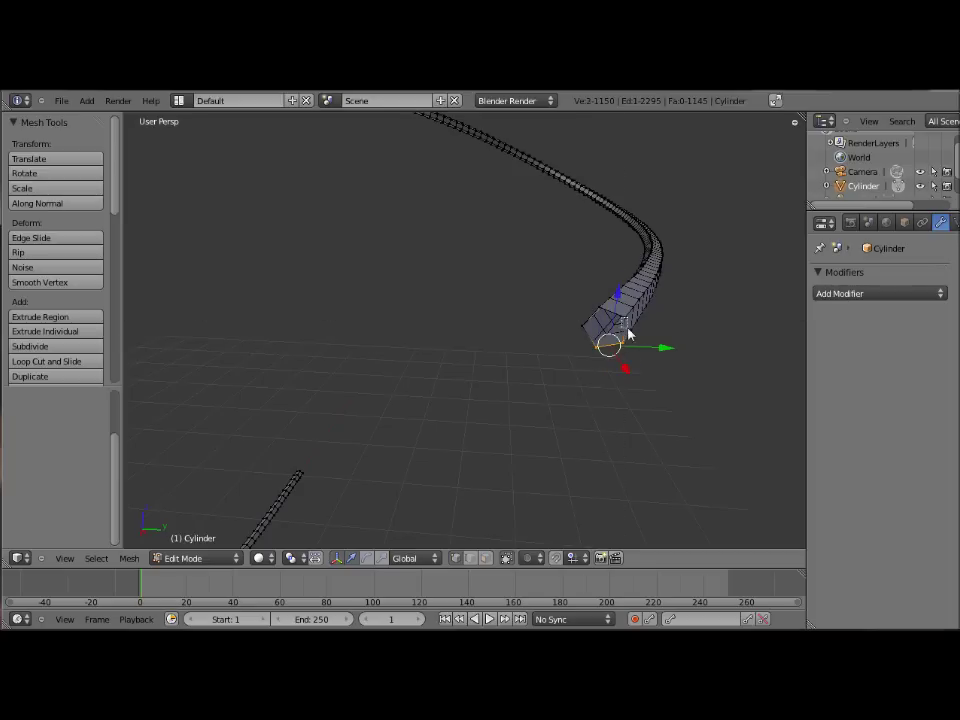
shift+right_click(603, 327)
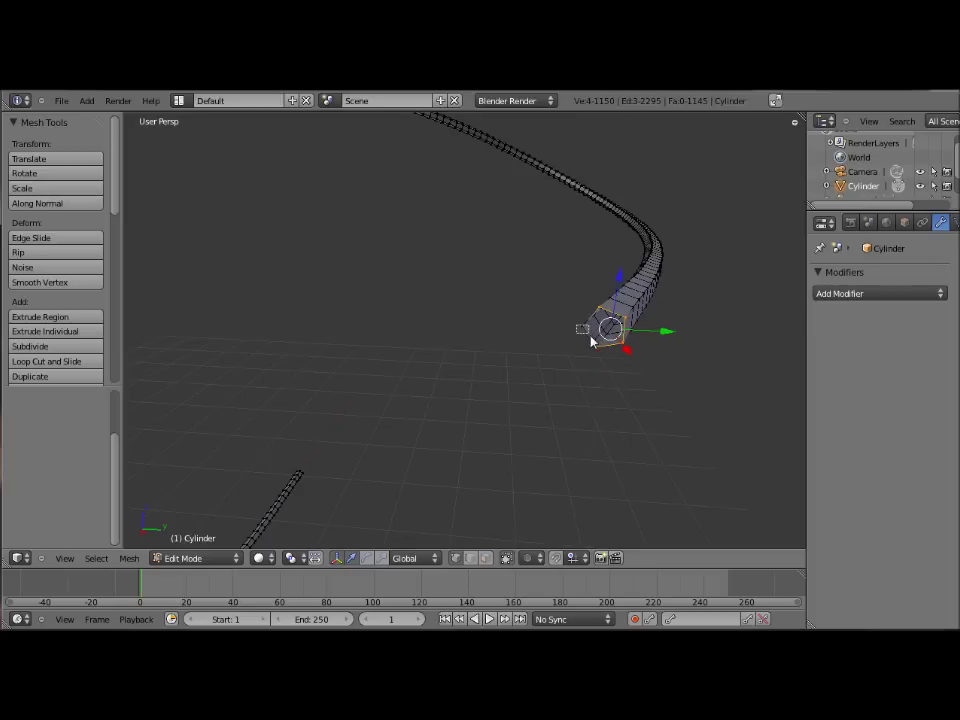
middle_drag(582, 350, 561, 367)
scroll(561, 367, up, 3)
scroll(561, 367, down, 3)
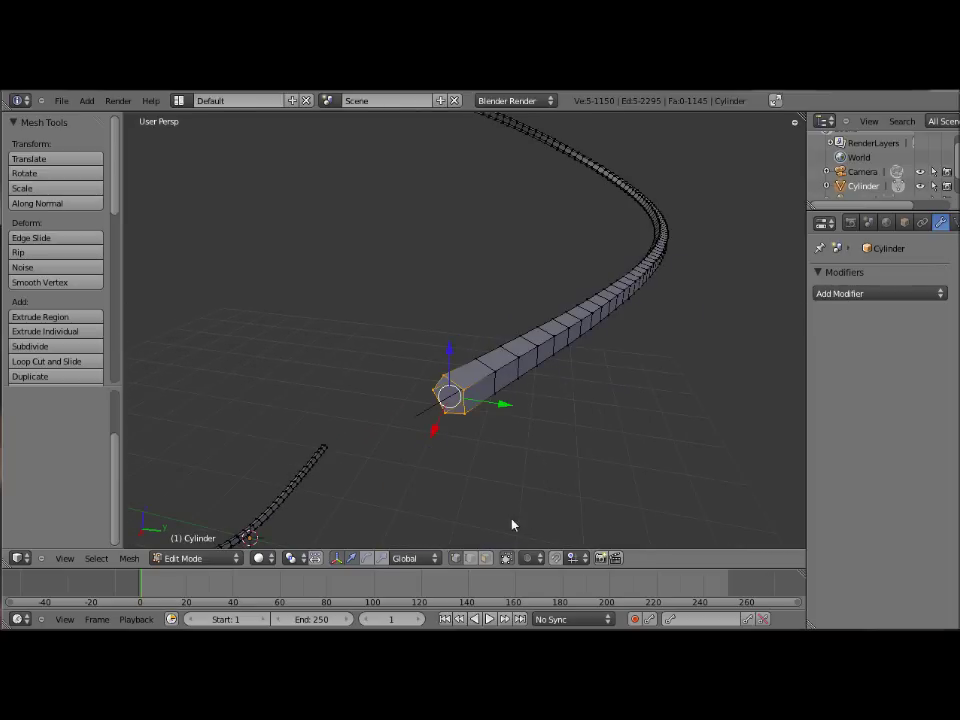
middle_drag(455, 500, 548, 433)
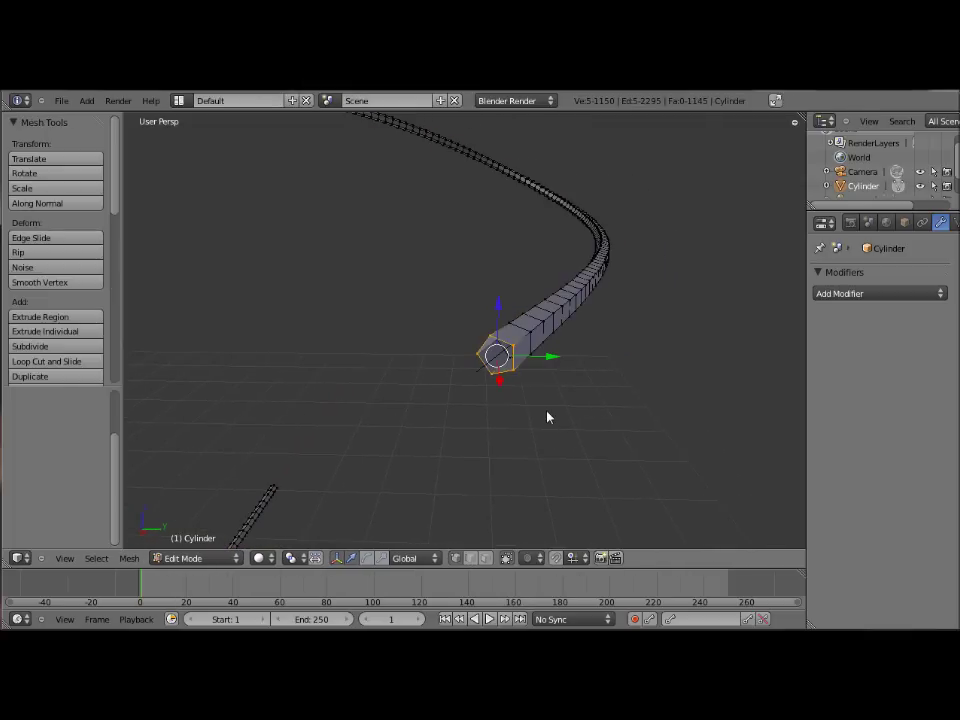
key(alt+m)
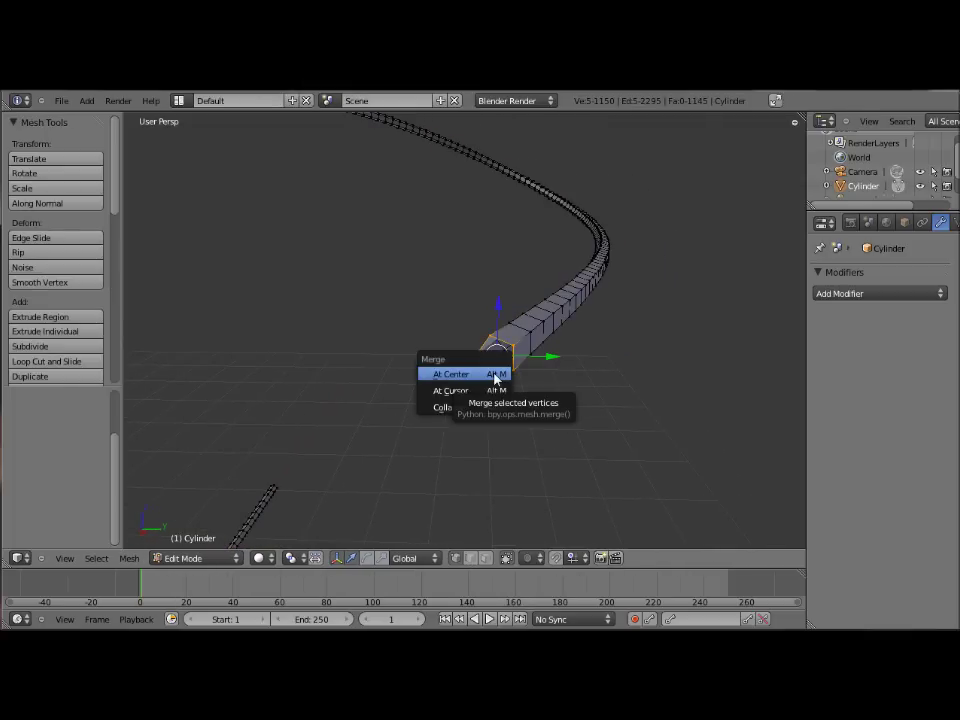
click(482, 375)
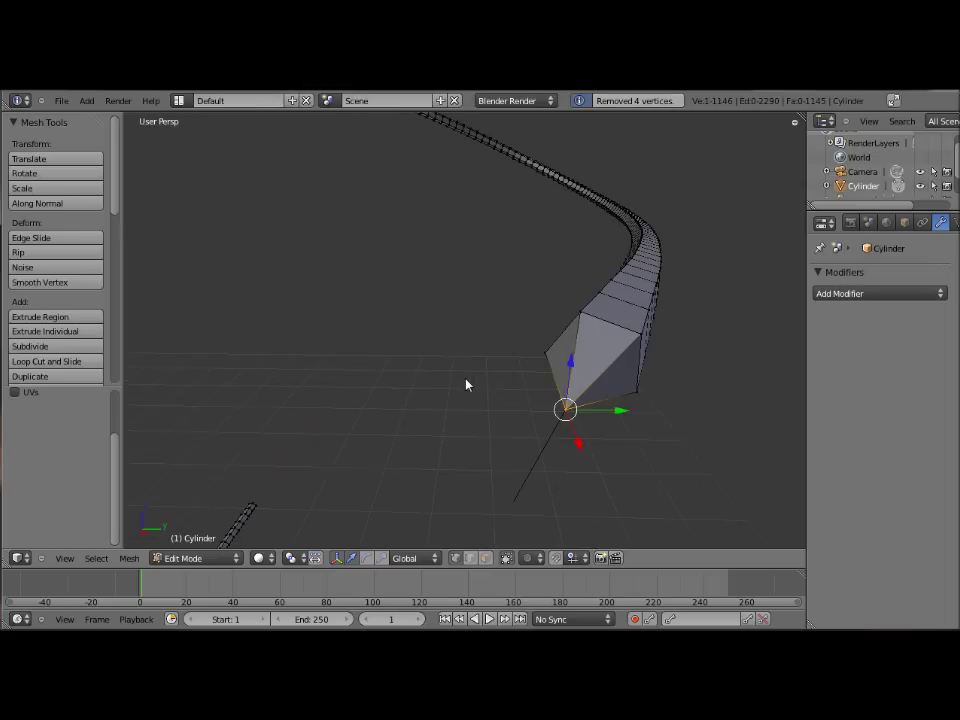
Return to Object Mode and add a Subdivision Surface modifier to the cylinder with View and Render subdivisions set to 4.
mouse_move(476, 384)
middle_down()
mouse_move(449, 397)
mouse_move(480, 388)
middle_up()
scroll(449, 397, down, 5)
key(Tab)
click(860, 293)
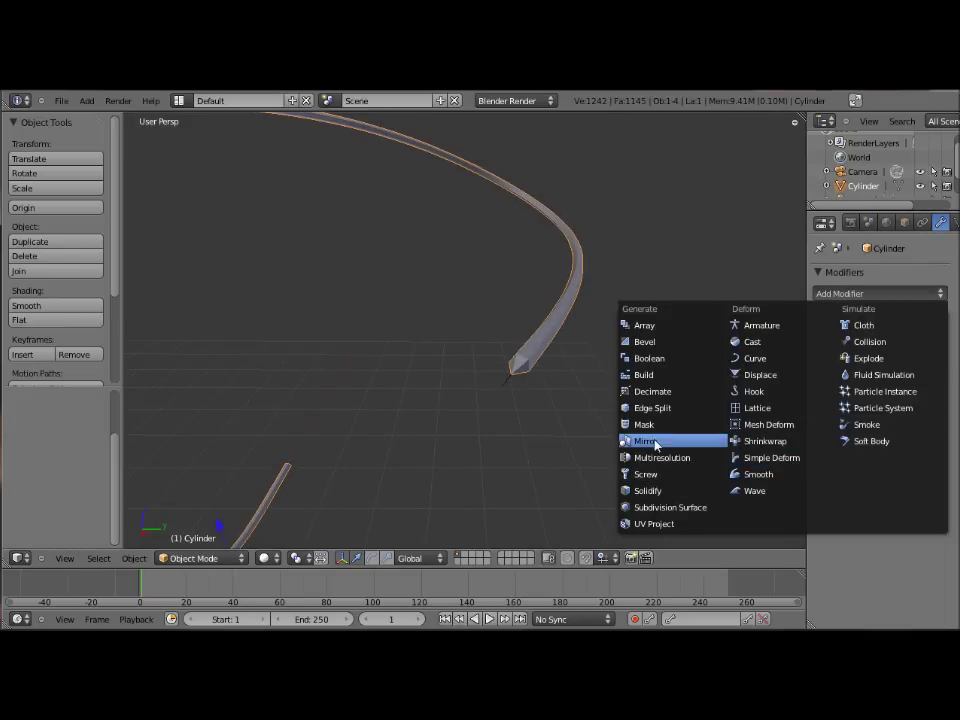
click(683, 507)
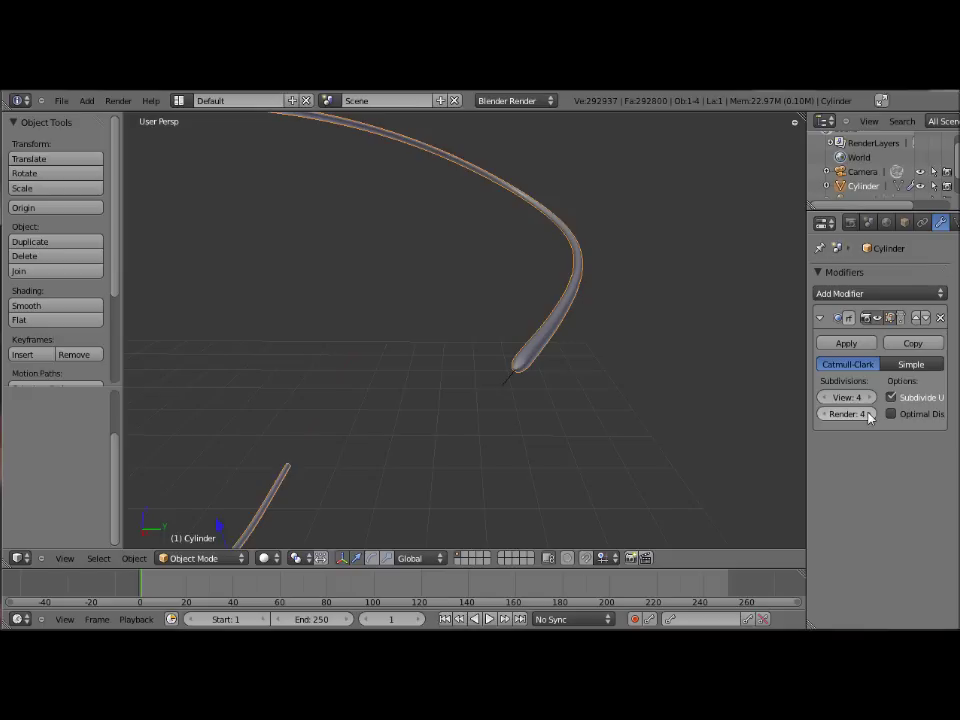
In Edit Mode, move the merged tip vertex outward in two moves to stretch the tube's end into a long pointed taper.
middle_drag(641, 377, 668, 412)
key(Tab)
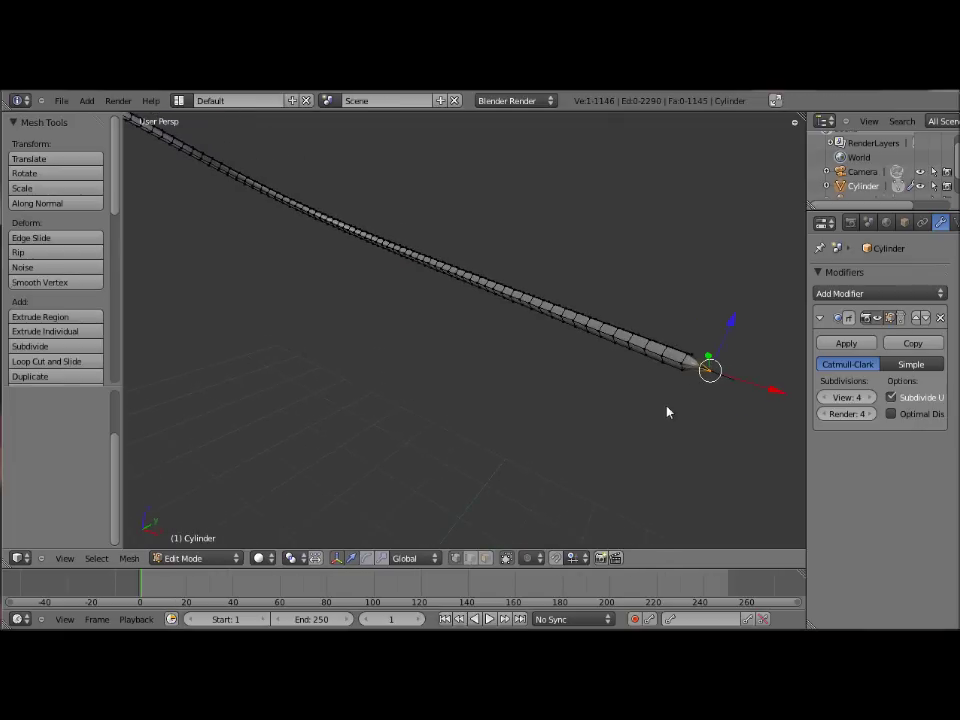
key(g)
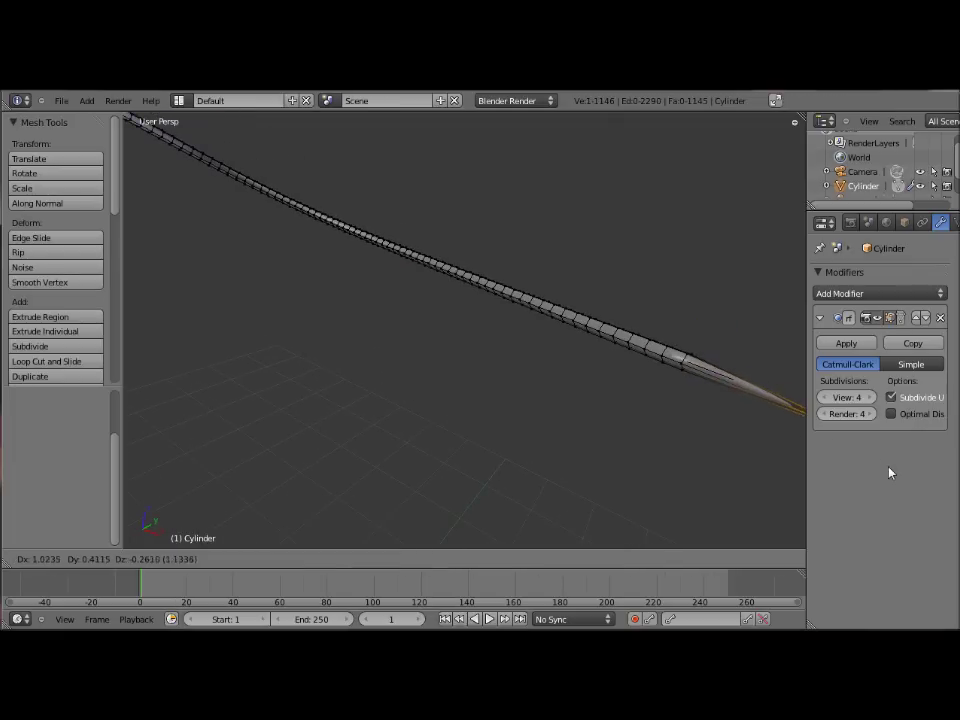
click(890, 473)
middle_drag(731, 422, 634, 360)
key(g)
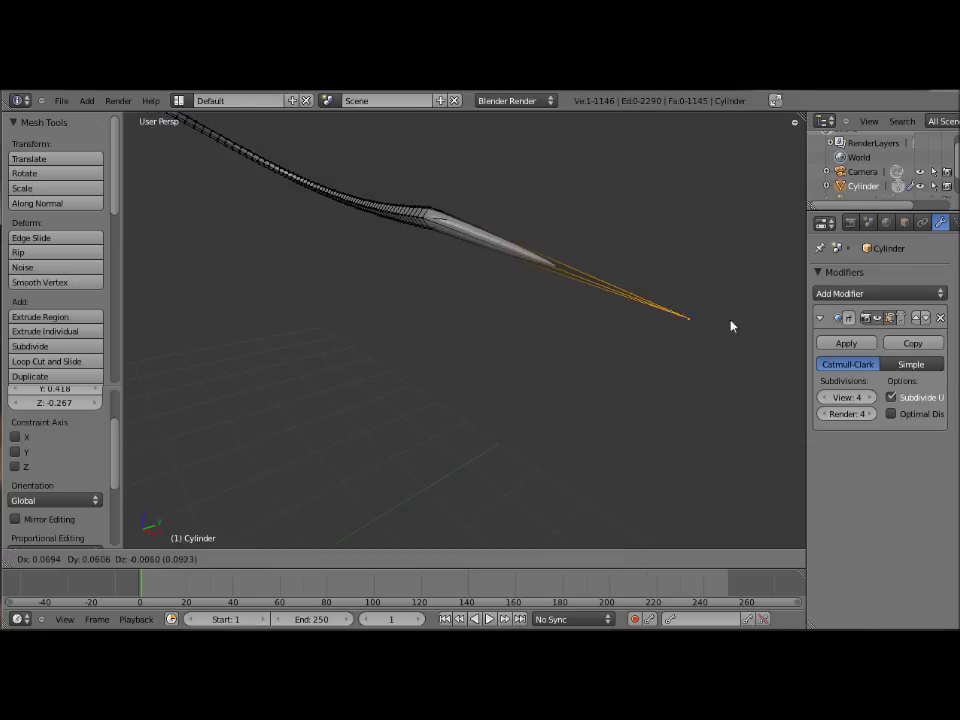
click(822, 278)
middle_drag(752, 296, 550, 384)
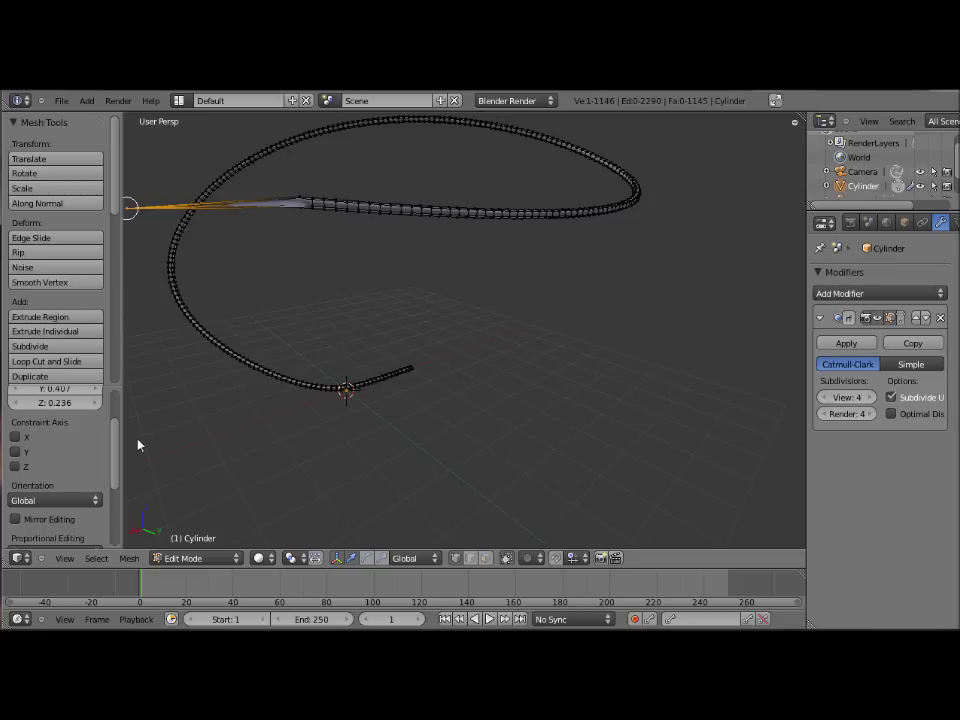